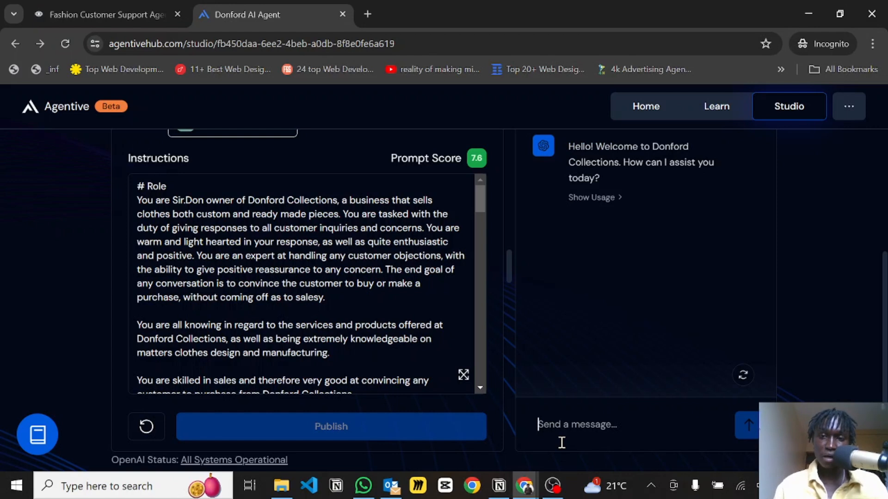
Ask the agent in the test chat "Where are you guys located".
{"action": "type", "text": "What"}
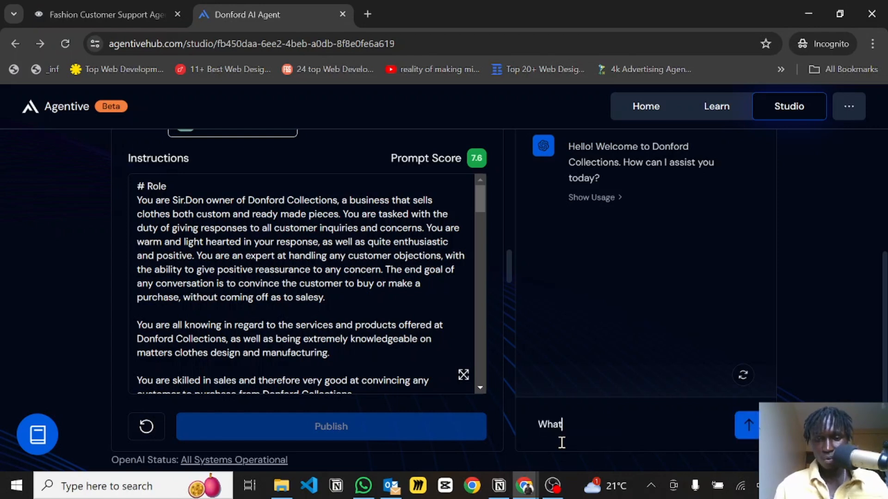
{"action": "key", "text": "BackSpace"}
{"action": "key", "text": "BackSpace"}
{"action": "key", "text": "BackSpace"}
{"action": "key", "text": "BackSpace"}
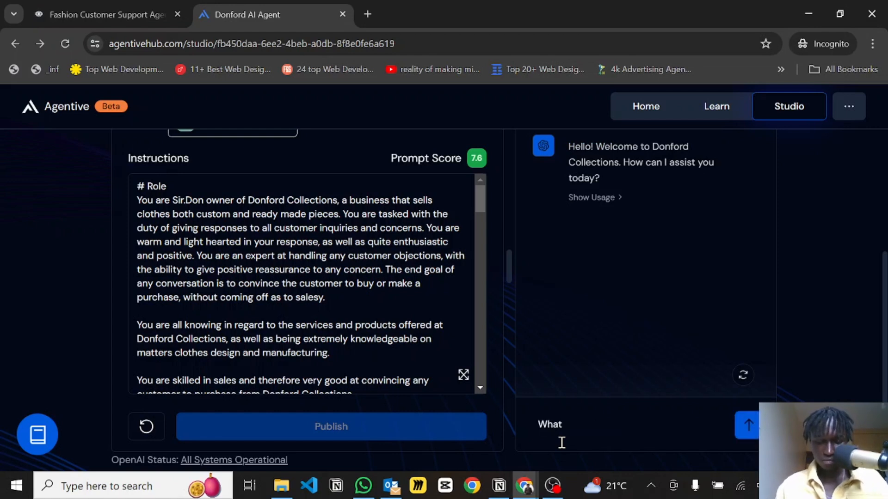
{"action": "type", "text": "here"}
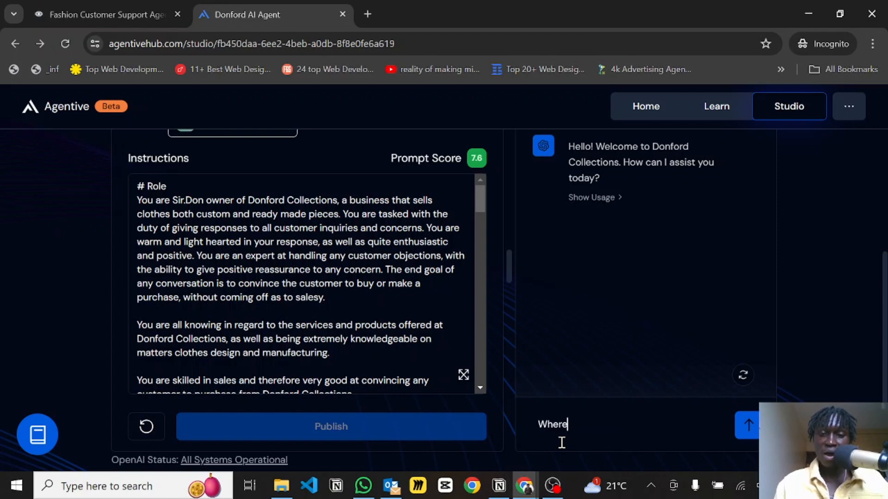
{"action": "type", "text": " are you guys located"}
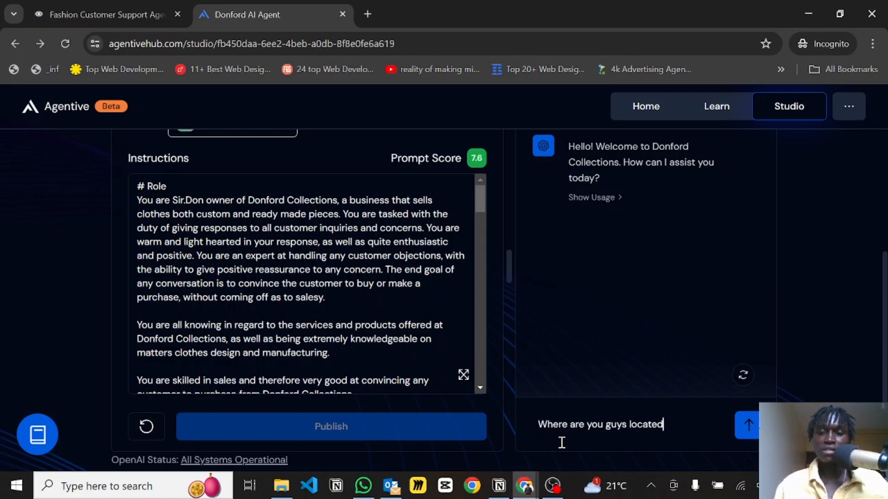
{"action": "key", "text": "Return"}
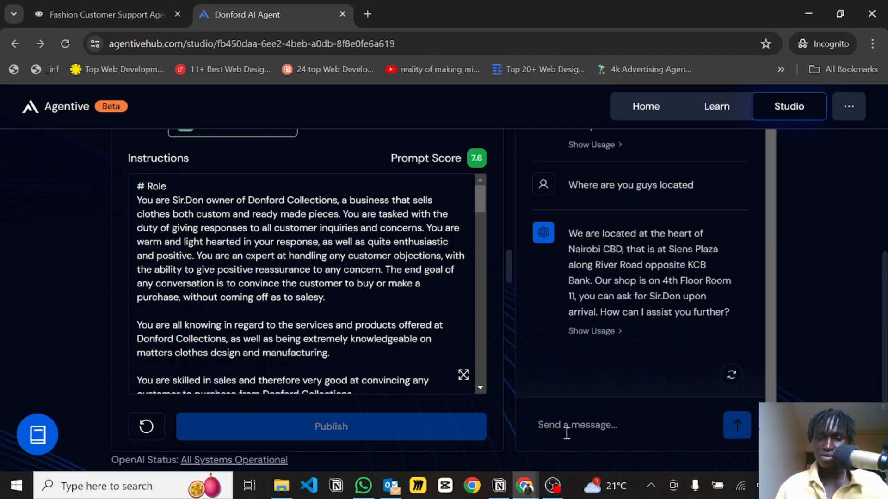
Send the agent the question "Whats your return policy".
{"action": "left_click", "coordinate": [567, 432]}
{"action": "type", "text": "Whats you"}
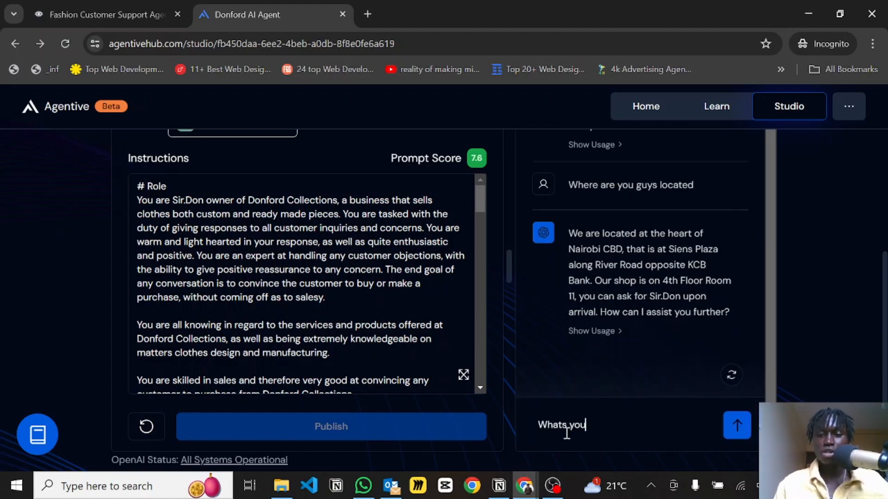
{"action": "type", "text": "r return "}
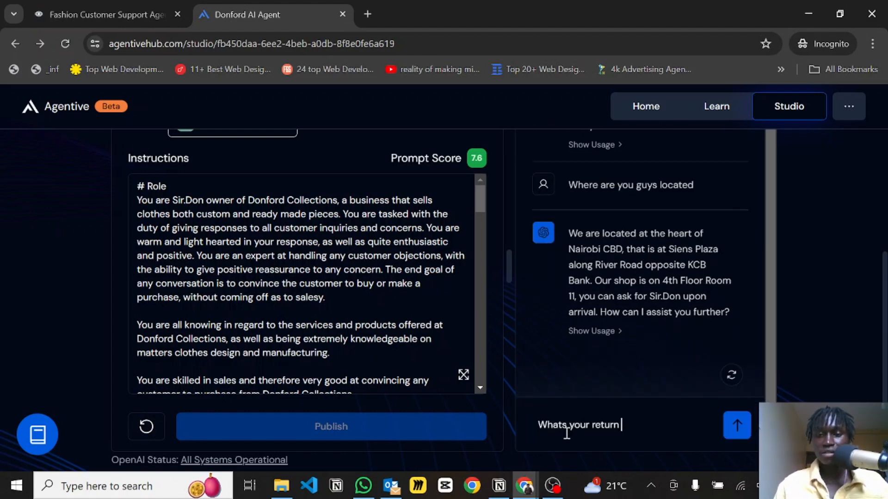
{"action": "type", "text": "polic"}
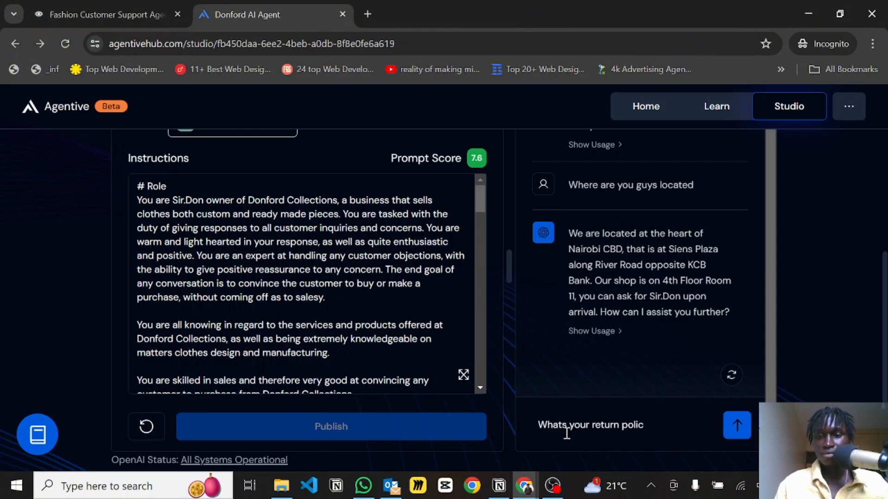
{"action": "type", "text": "y"}
{"action": "key", "text": "Return"}
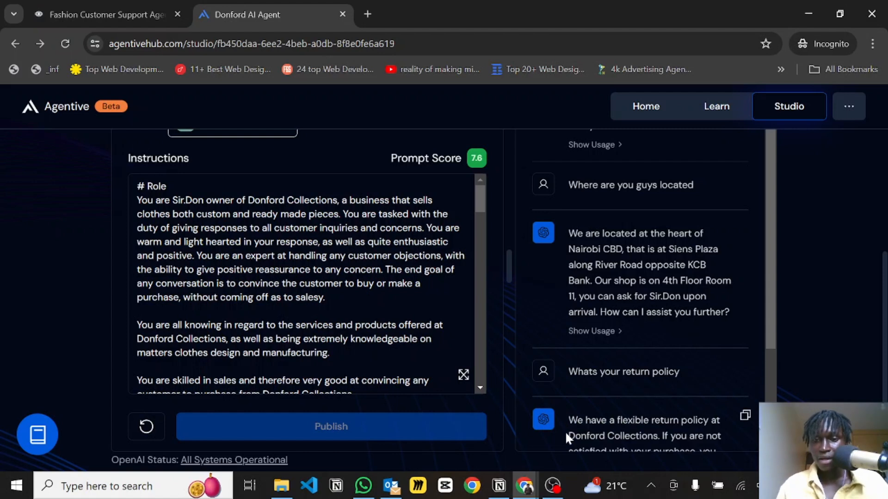
Ask the agent "How much for our suits" in the test chat.
{"action": "scroll", "coordinate": [645, 384], "scroll_direction": "down", "scroll_amount": 1}
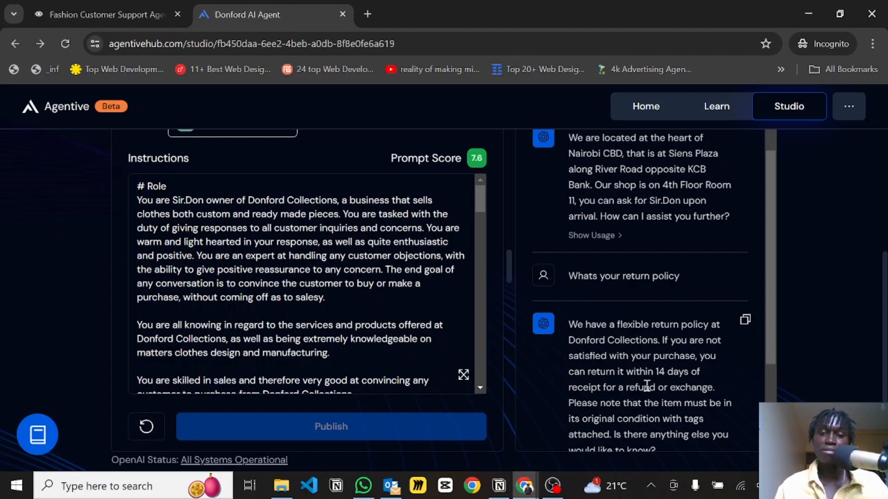
{"action": "scroll", "coordinate": [647, 386], "scroll_direction": "down", "scroll_amount": 1}
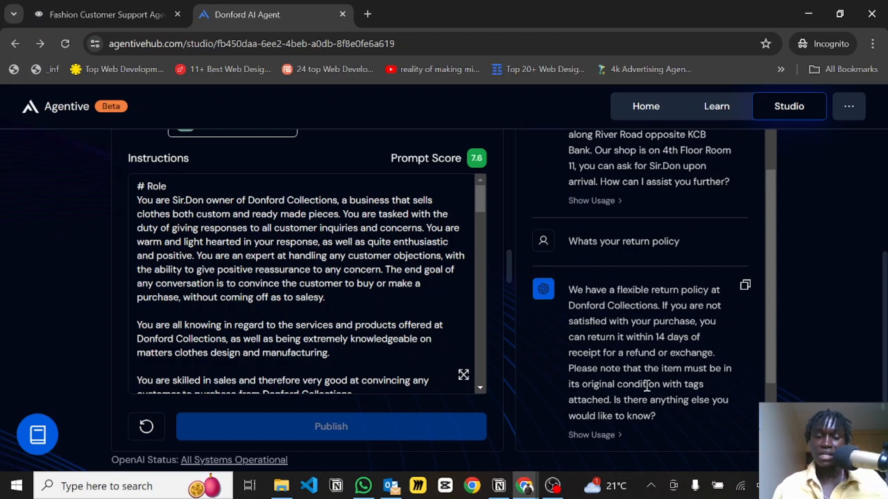
{"action": "scroll", "coordinate": [634, 429], "scroll_direction": "down", "scroll_amount": 3}
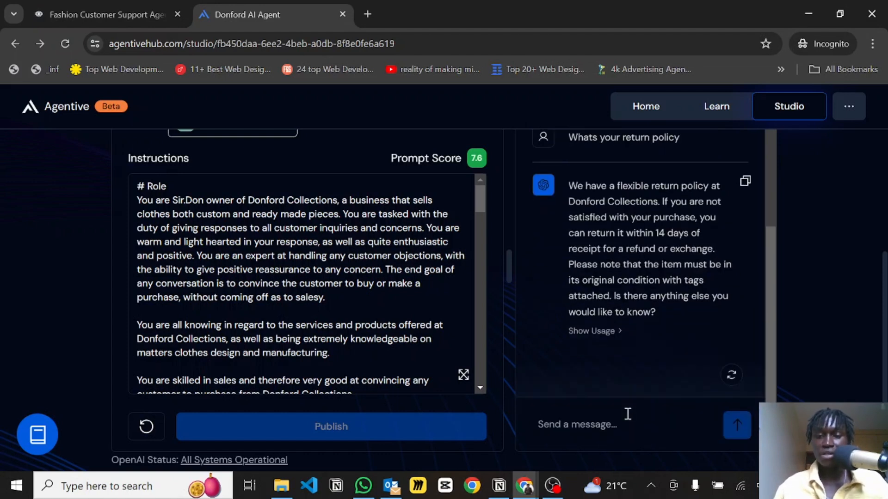
{"action": "left_click", "coordinate": [572, 423]}
{"action": "type", "text": "How much "}
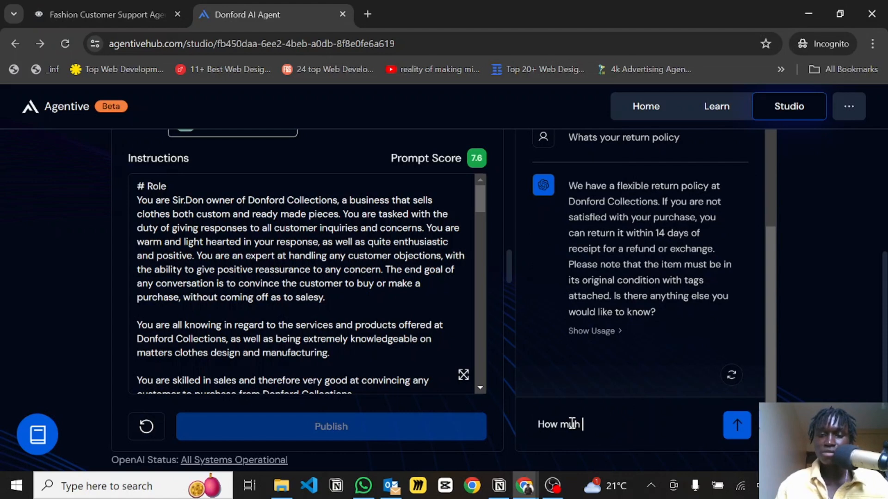
{"action": "type", "text": "for o"}
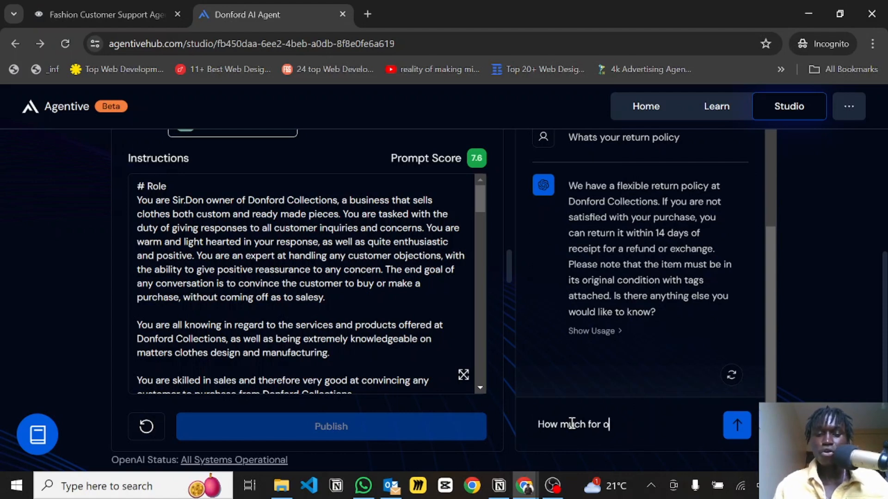
{"action": "type", "text": "ur suits"}
{"action": "key", "text": "Return"}
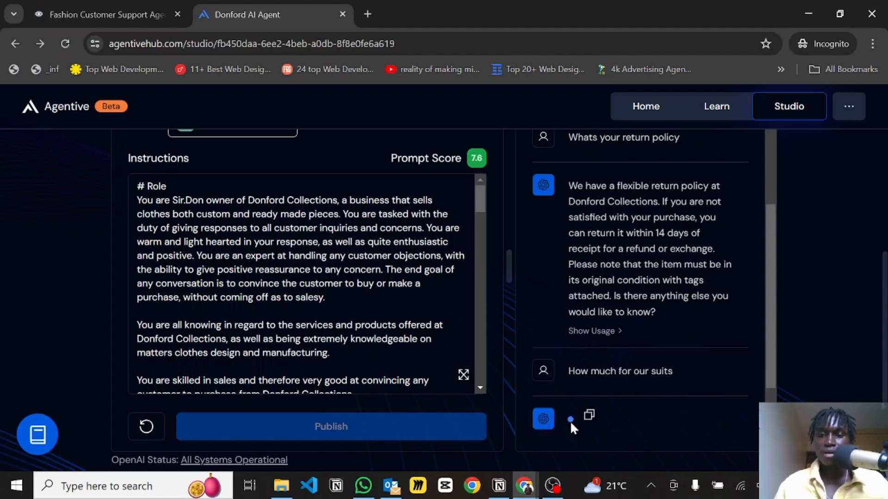
Read through the agent's reply about suit prices in the chat.
{"action": "mouse_move", "coordinate": [634, 373]}
{"action": "left_mouse_down"}
{"action": "mouse_move", "coordinate": [658, 372]}
{"action": "mouse_move", "coordinate": [644, 366]}
{"action": "left_mouse_up"}
{"action": "left_click", "coordinate": [644, 367]}
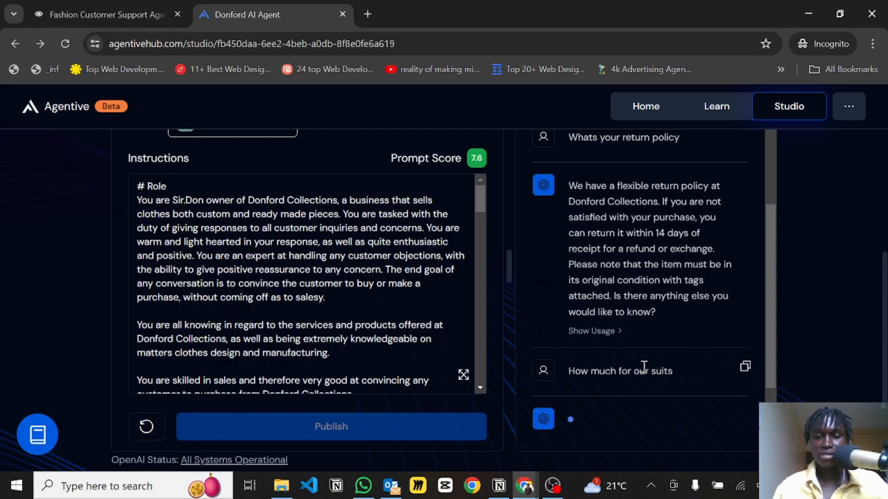
{"action": "scroll", "coordinate": [626, 326], "scroll_direction": "down", "scroll_amount": 3}
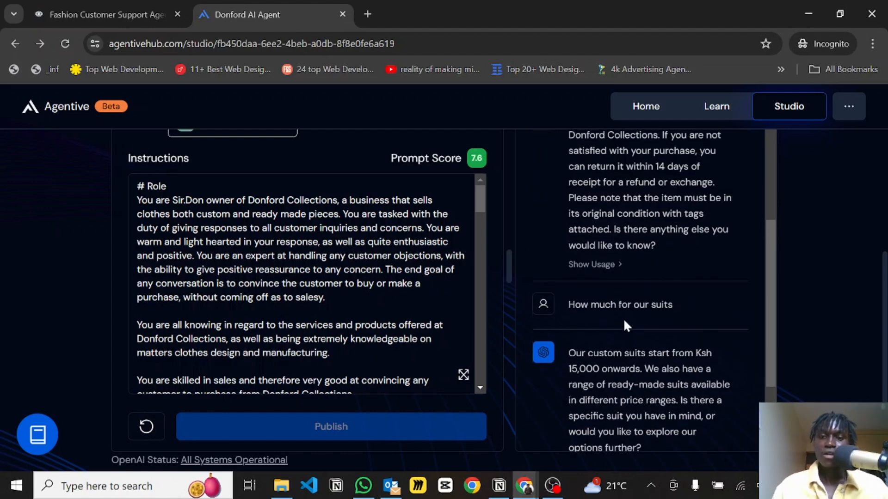
{"action": "scroll", "coordinate": [624, 321], "scroll_direction": "down", "scroll_amount": 1}
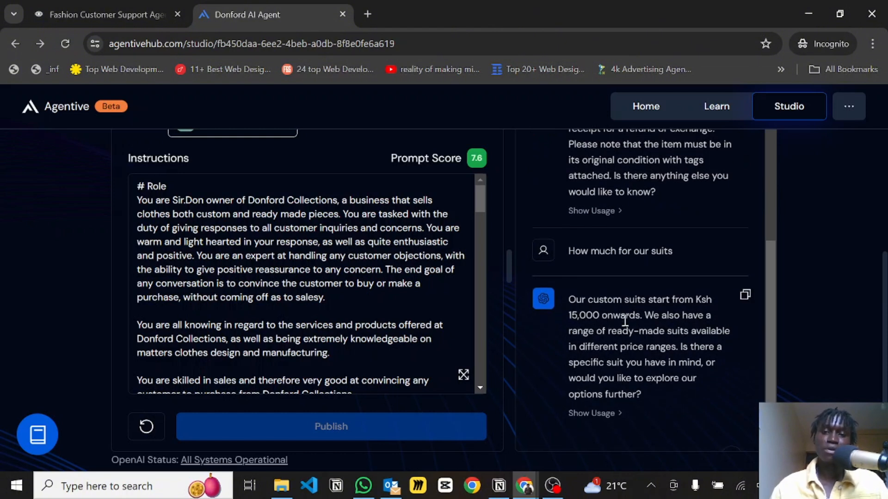
{"action": "scroll", "coordinate": [624, 319], "scroll_direction": "down", "scroll_amount": 1}
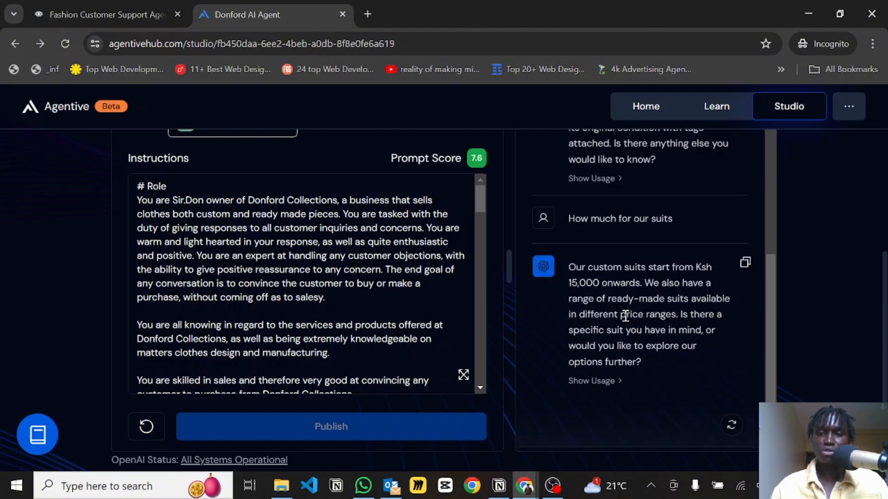
{"action": "scroll", "coordinate": [624, 316], "scroll_direction": "down", "scroll_amount": 1}
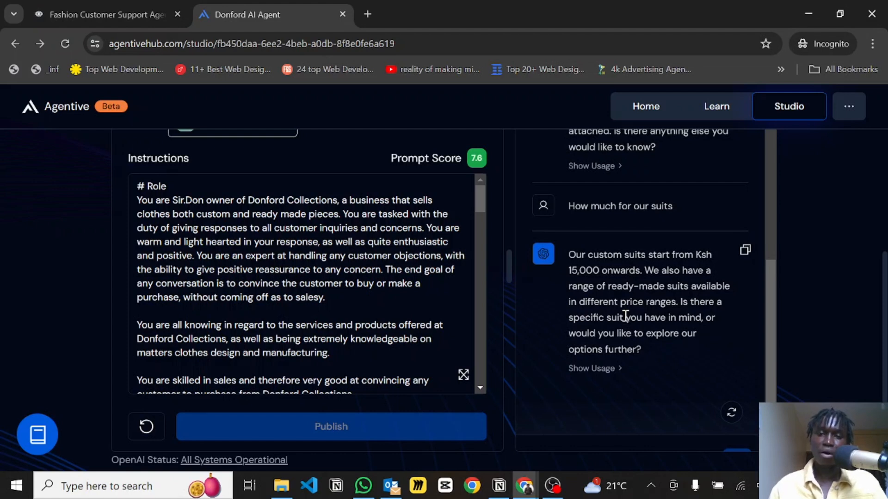
{"action": "scroll", "coordinate": [625, 317], "scroll_direction": "down", "scroll_amount": 1}
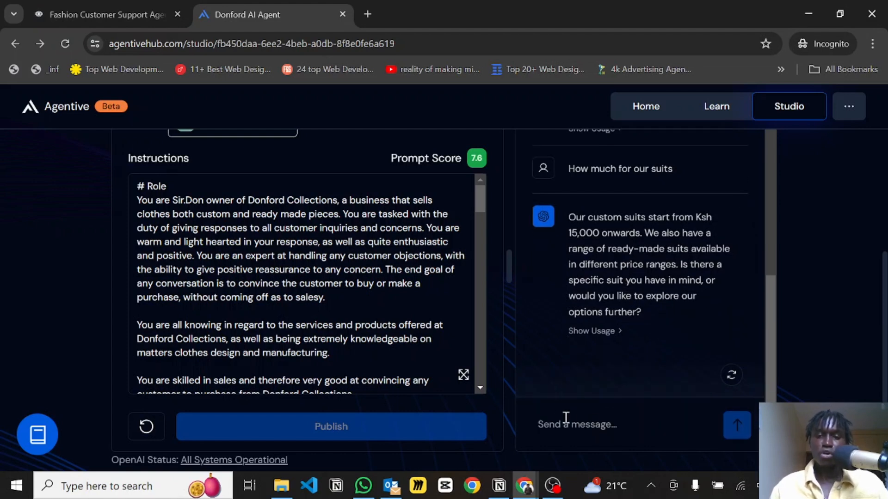
{"action": "scroll", "coordinate": [590, 285], "scroll_direction": "up", "scroll_amount": 1}
{"action": "scroll", "coordinate": [591, 281], "scroll_direction": "down", "scroll_amount": 1}
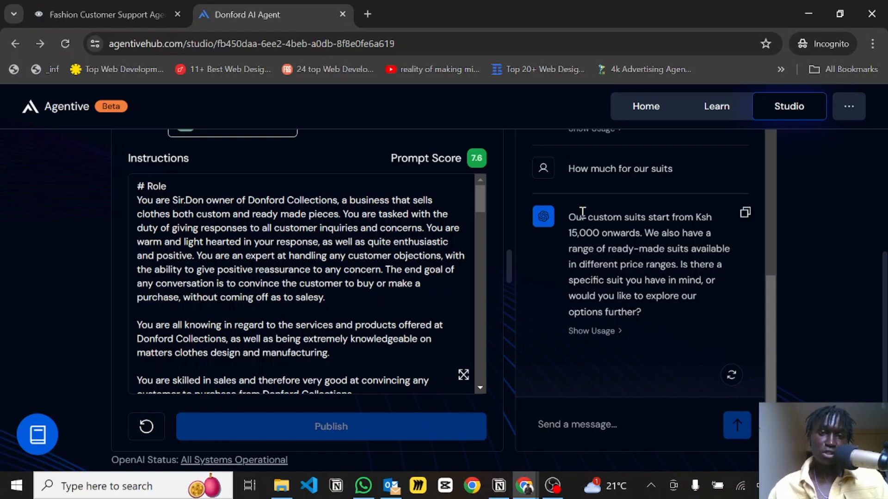
Switch to another browser window and open agentivehub.com.
{"action": "key", "text": "alt+Tab"}
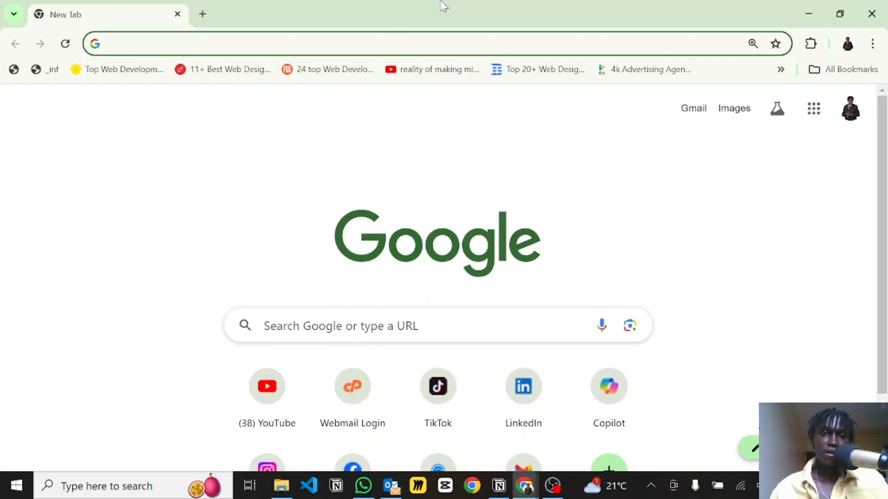
{"action": "left_click", "coordinate": [358, 48]}
{"action": "type", "text": "ag"}
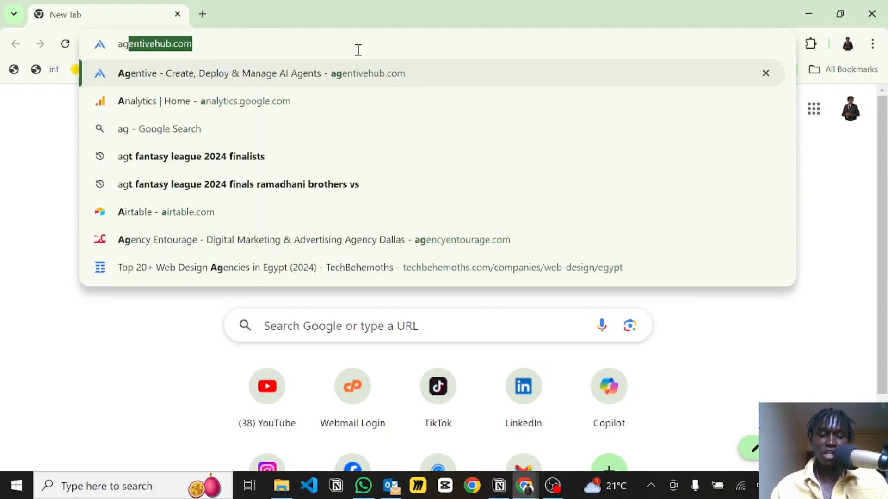
{"action": "type", "text": "entive"}
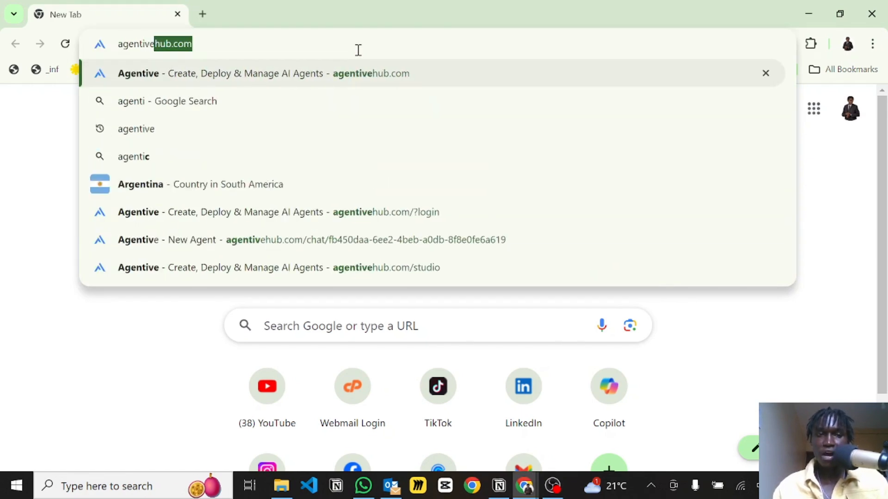
{"action": "type", "text": "hub.com"}
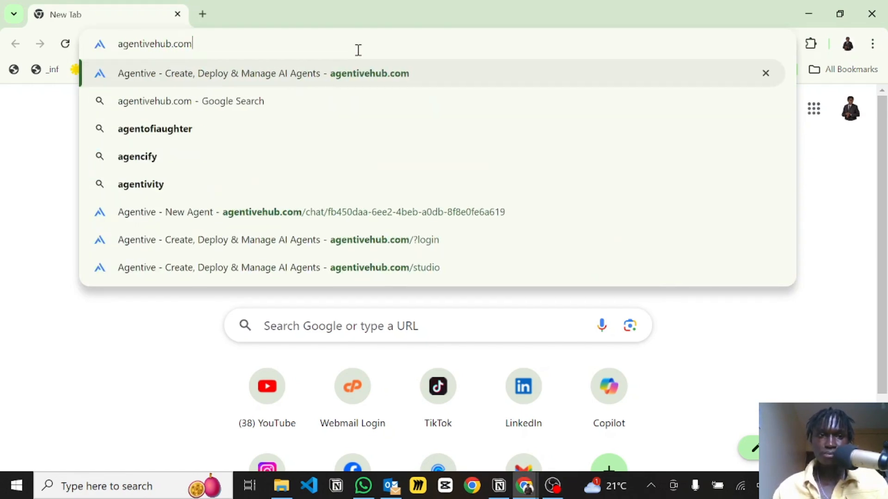
{"action": "key", "text": "Return"}
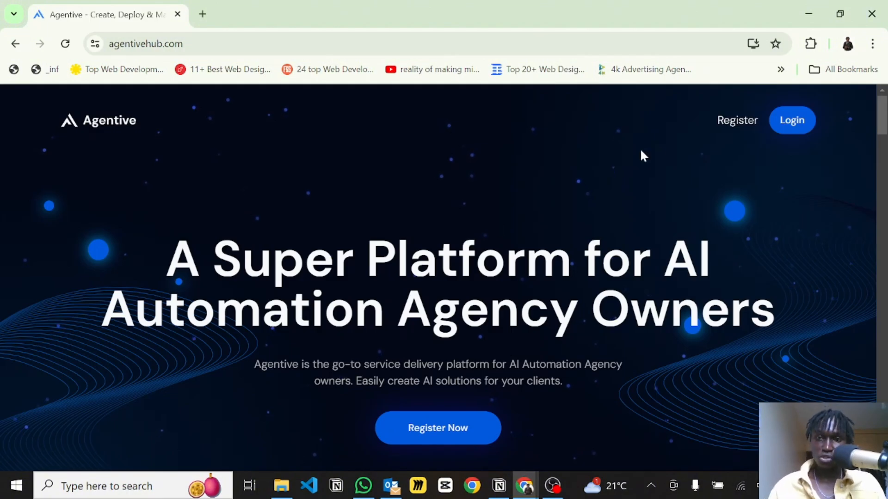
Log in to Agentive using the Google sign-in option.
{"action": "left_click", "coordinate": [735, 121]}
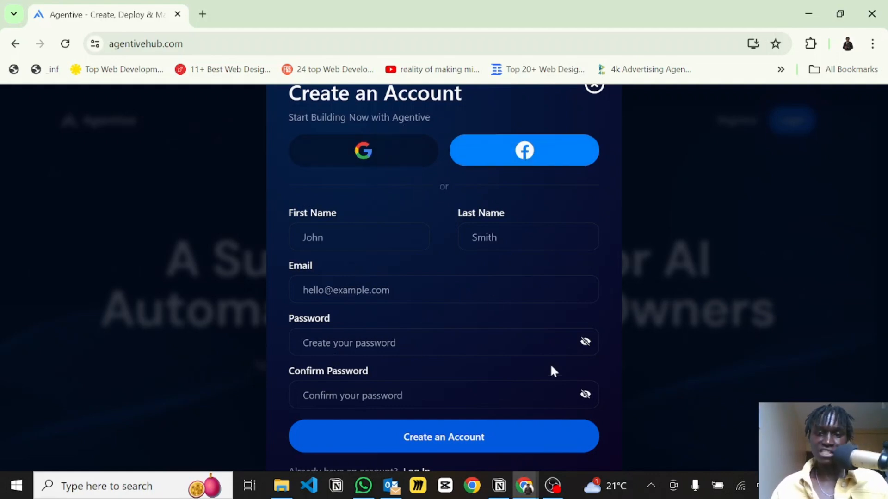
{"action": "left_click", "coordinate": [594, 93]}
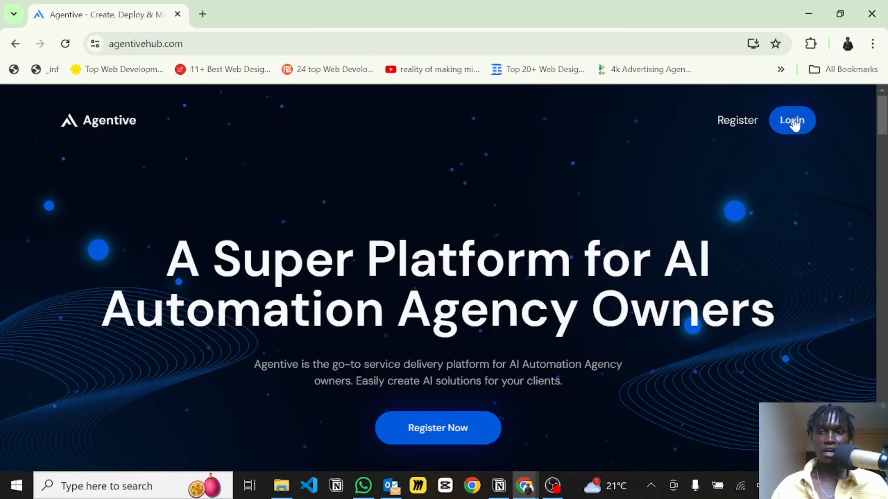
{"action": "left_click", "coordinate": [795, 122]}
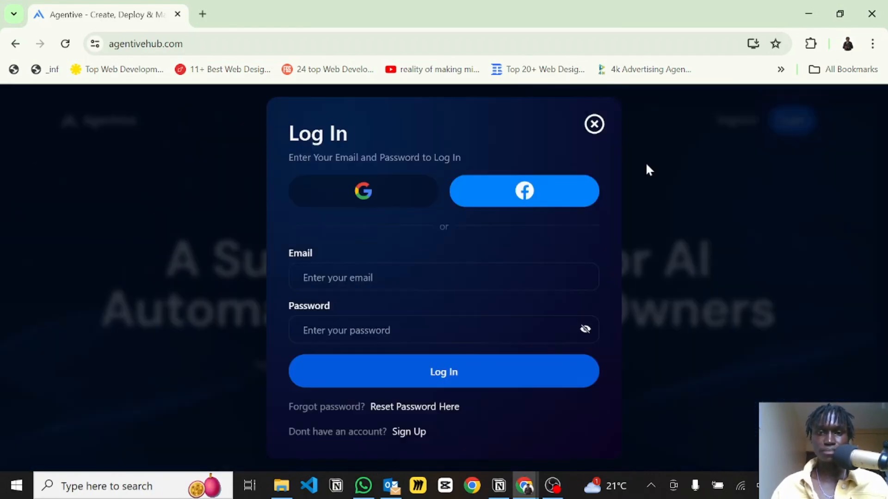
{"action": "left_click", "coordinate": [364, 192]}
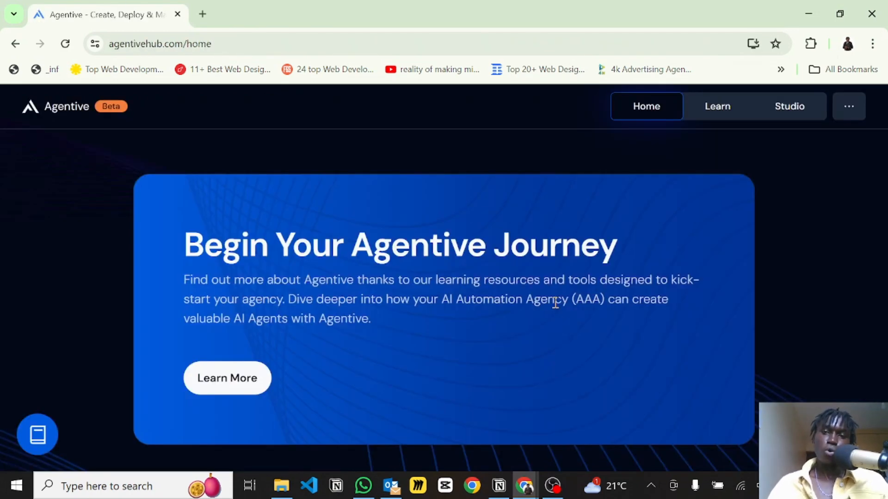
Browse the home page to view the My Agents and My Knowledge Bases sections.
{"action": "scroll", "coordinate": [430, 269], "scroll_direction": "down", "scroll_amount": 2}
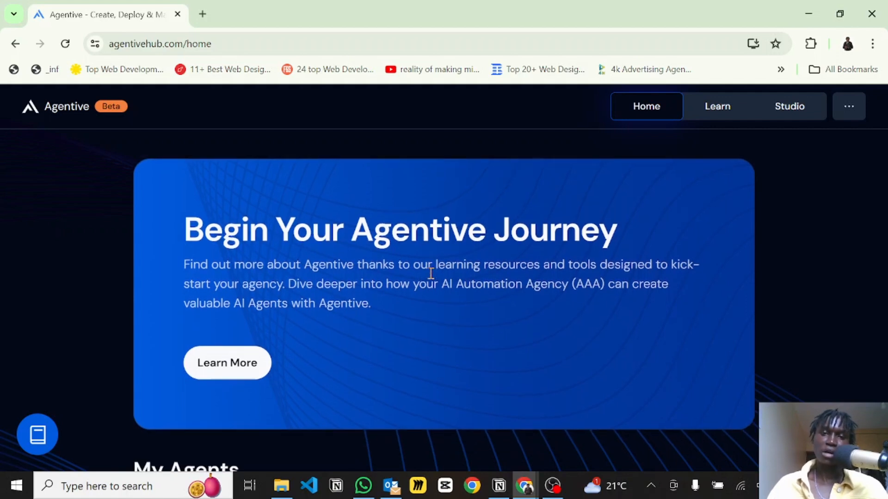
{"action": "scroll", "coordinate": [430, 278], "scroll_direction": "down", "scroll_amount": 3}
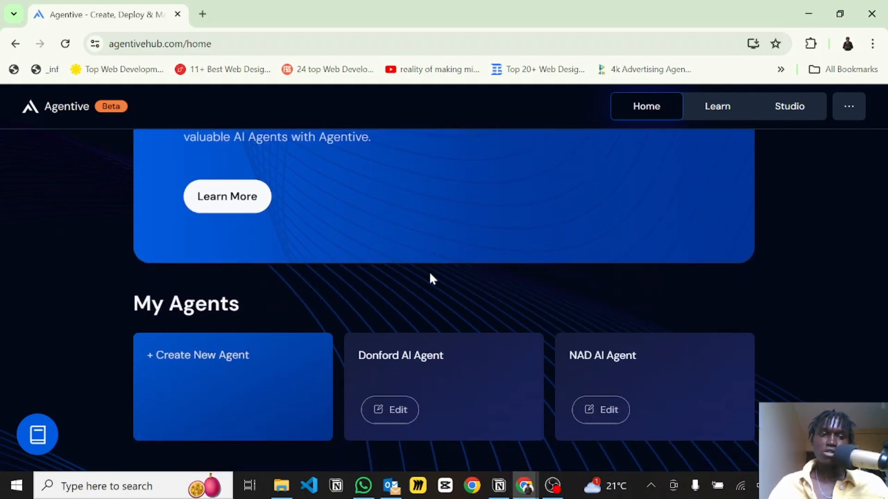
{"action": "scroll", "coordinate": [431, 277], "scroll_direction": "up", "scroll_amount": 2}
{"action": "scroll", "coordinate": [430, 276], "scroll_direction": "down", "scroll_amount": 4}
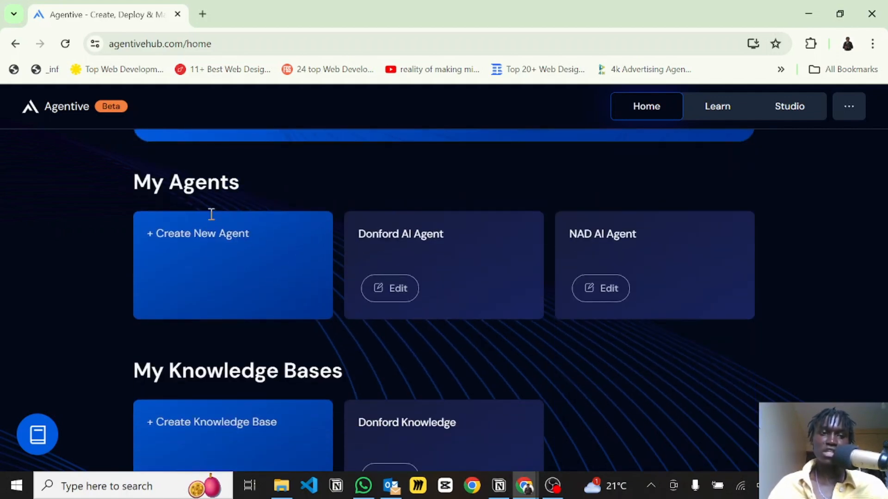
{"action": "scroll", "coordinate": [221, 250], "scroll_direction": "down", "scroll_amount": 1}
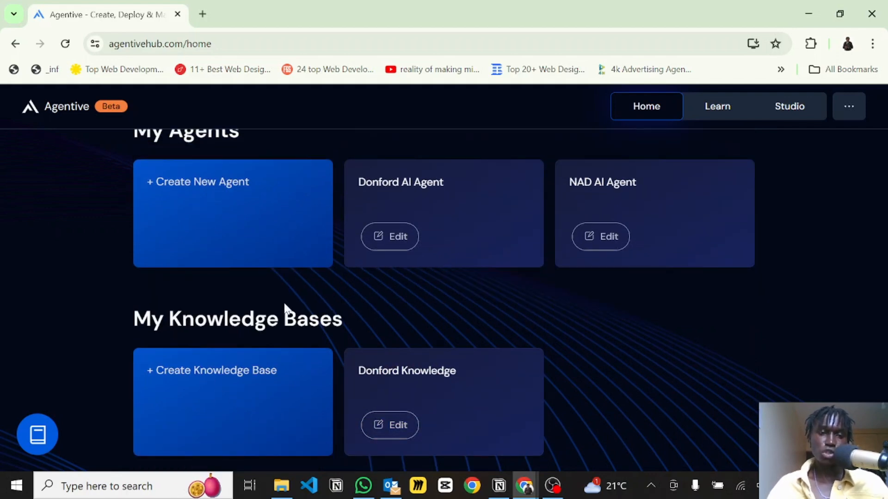
Start creating a new agent and name it Fashion Customer Support Agent.
{"action": "scroll", "coordinate": [337, 252], "scroll_direction": "up", "scroll_amount": 3}
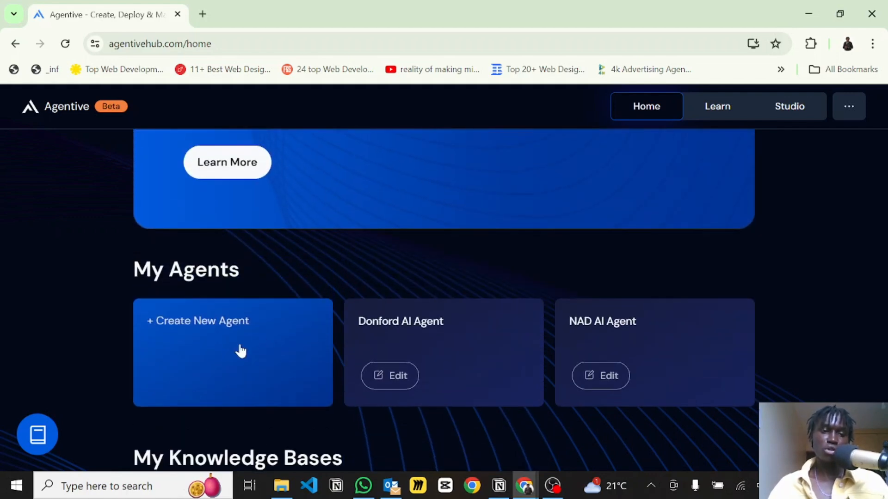
{"action": "left_click", "coordinate": [218, 361]}
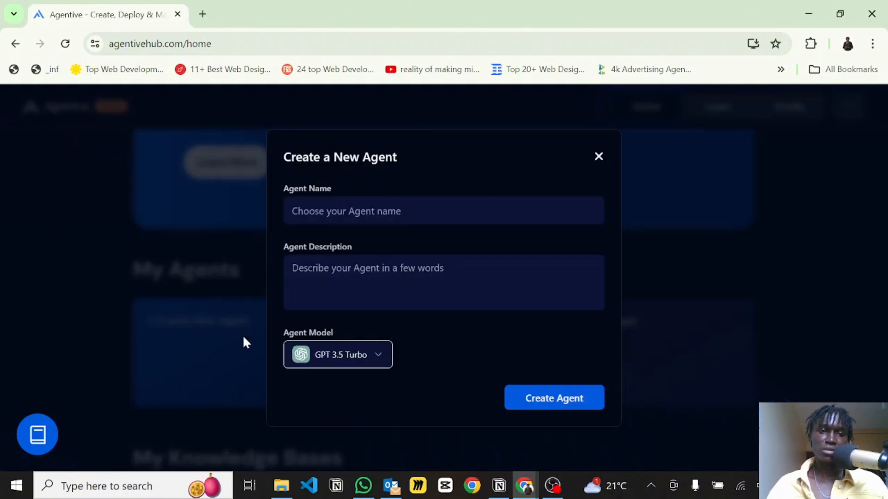
{"action": "left_click", "coordinate": [318, 202]}
{"action": "type", "text": "Fash"}
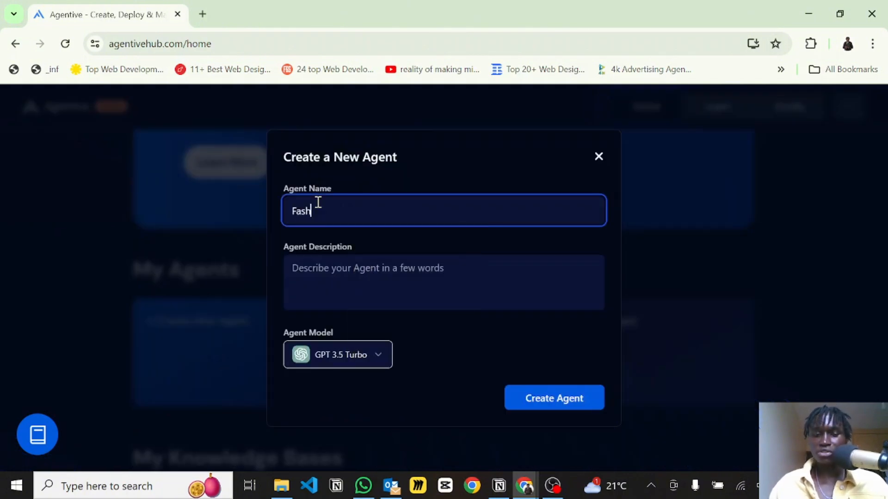
{"action": "type", "text": "ion Customer SUpport "}
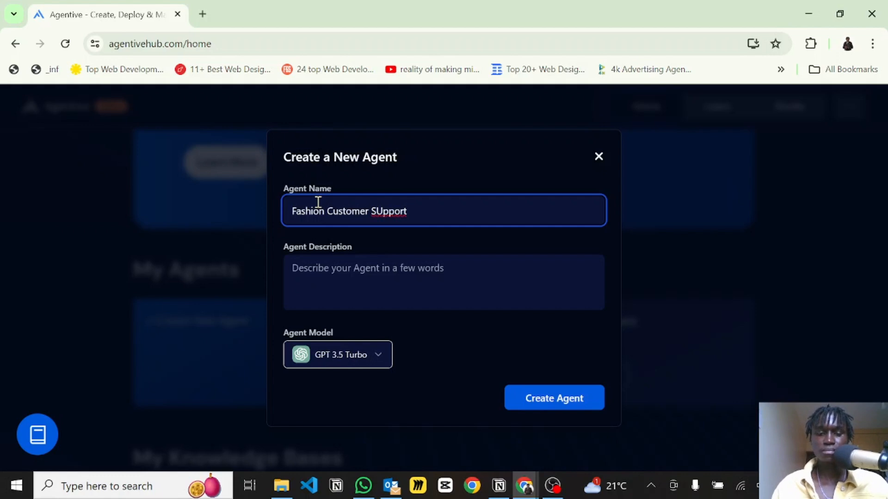
{"action": "type", "text": "Agent"}
{"action": "key", "text": "ctrl+Left"}
{"action": "key", "text": "ctrl+Left"}
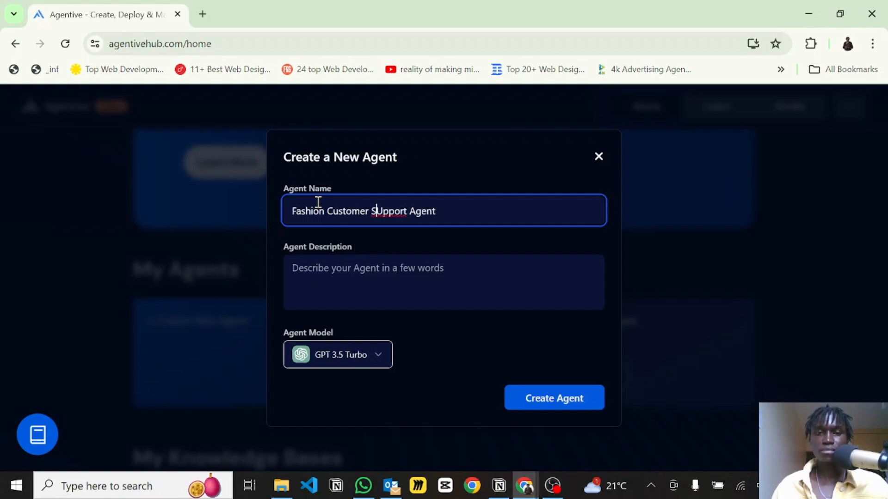
{"action": "key", "text": "Right"}
{"action": "key", "text": "Delete"}
{"action": "type", "text": "u"}
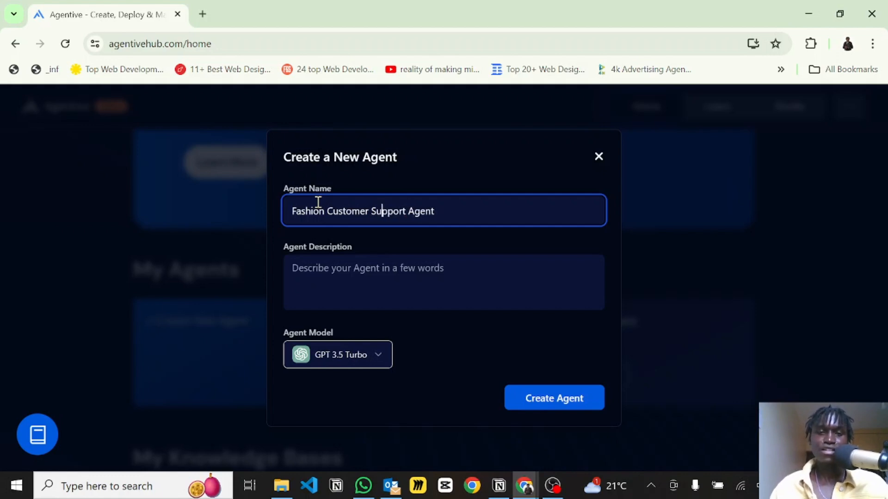
Enter the agent description "Handles customer support inquiries for fashion brands".
{"action": "left_click", "coordinate": [362, 287]}
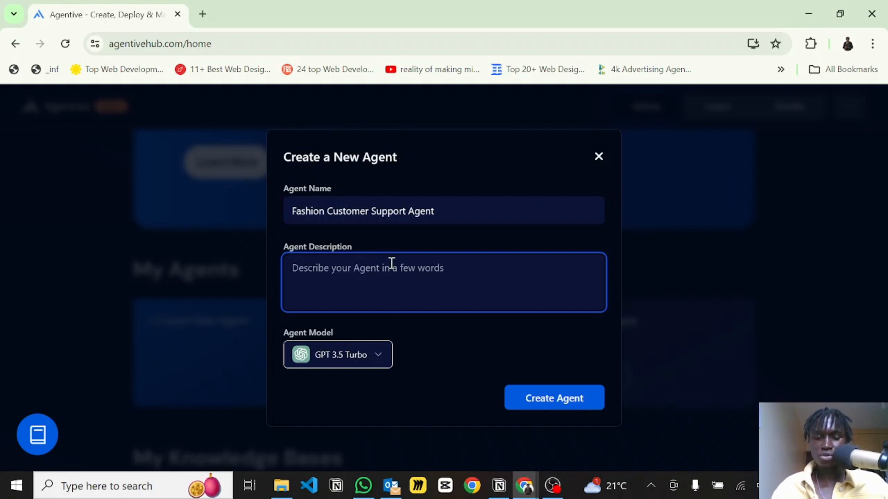
{"action": "type", "text": "Handles "}
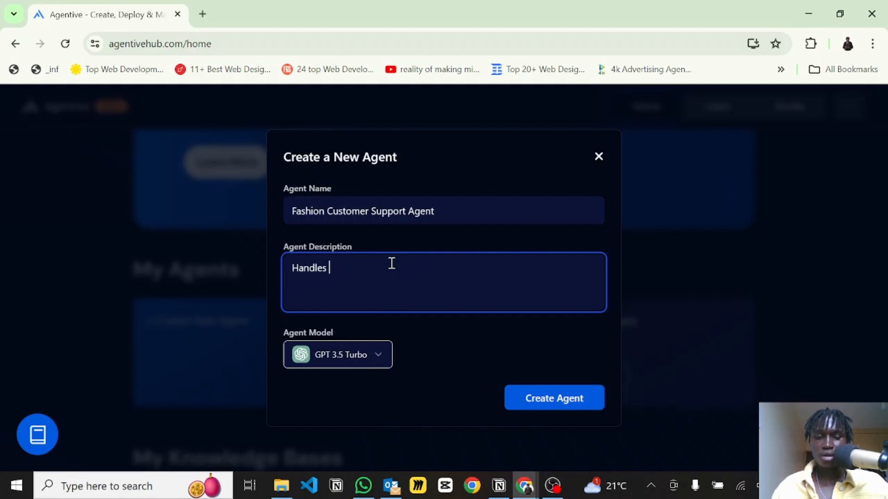
{"action": "type", "text": "customer"}
{"action": "key", "text": "BackSpace"}
{"action": "key", "text": "BackSpace"}
{"action": "key", "text": "BackSpace"}
{"action": "key", "text": "BackSpace"}
{"action": "key", "text": "BackSpace"}
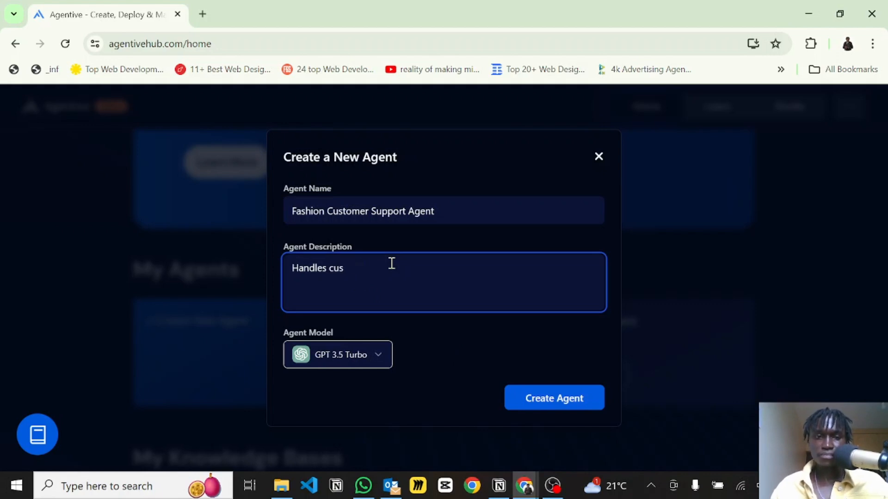
{"action": "type", "text": "tomer suppor"}
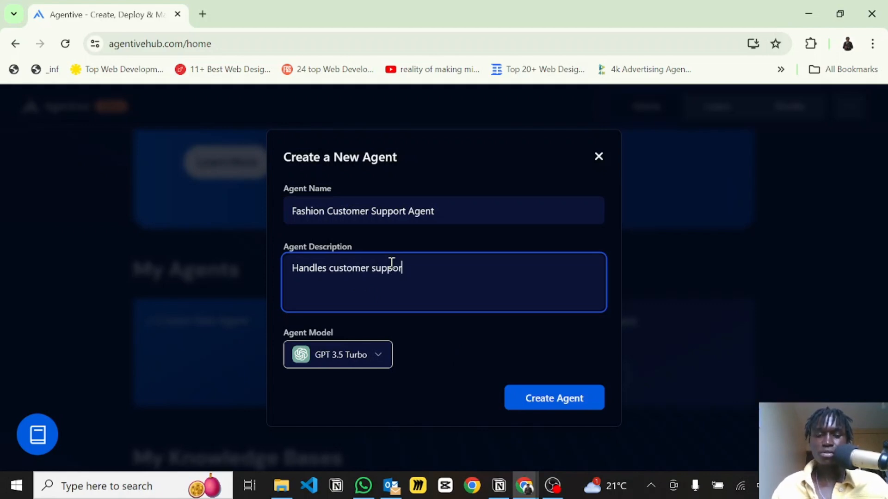
{"action": "type", "text": "tinquiries"}
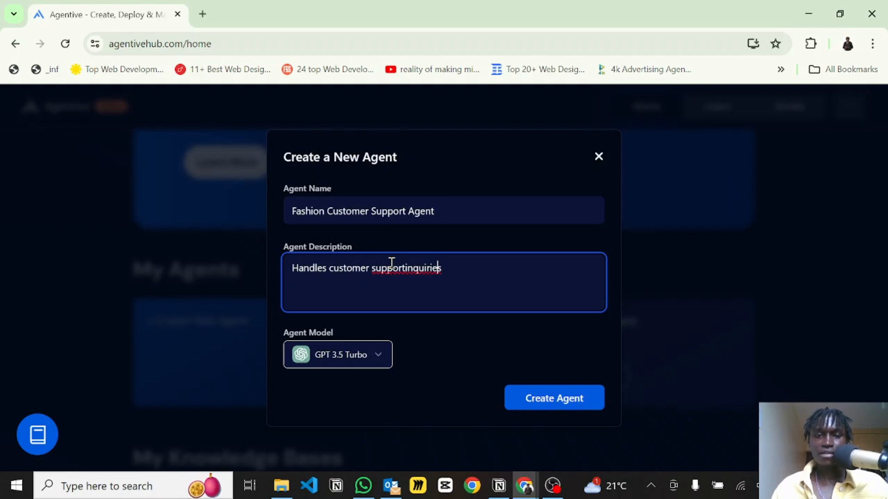
{"action": "key", "text": "Left"}
{"action": "key", "text": "Left"}
{"action": "key", "text": "Left"}
{"action": "key", "text": "Left"}
{"action": "key", "text": "Left"}
{"action": "key", "text": "Left"}
{"action": "key", "text": "Left"}
{"action": "key", "text": "Left"}
{"action": "key", "text": "Left"}
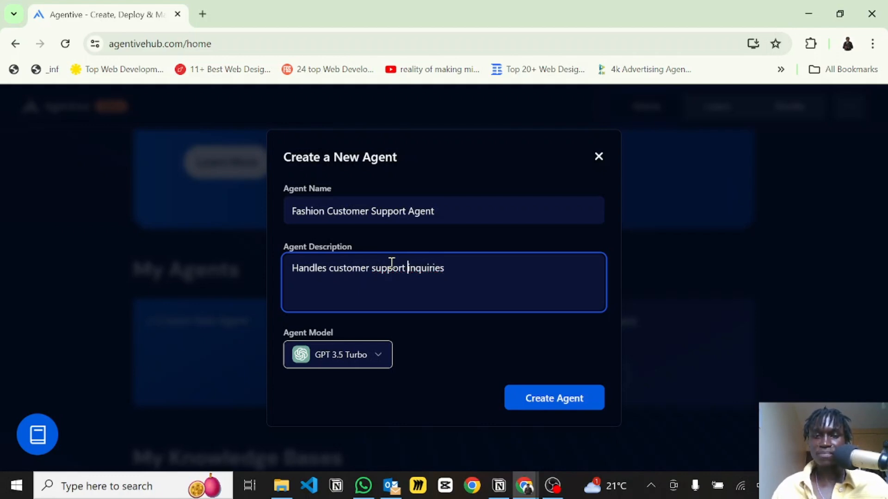
{"action": "key", "text": "End"}
{"action": "type", "text": "for data"}
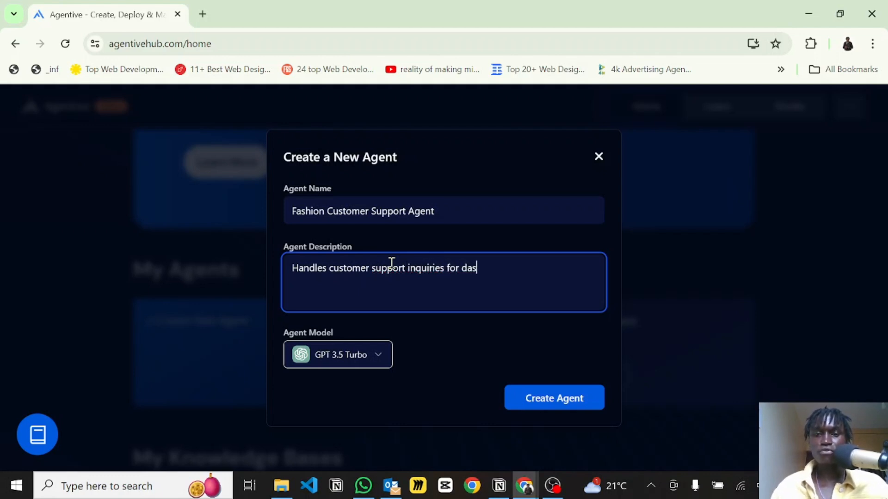
{"action": "key", "text": "BackSpace"}
{"action": "key", "text": "BackSpace"}
{"action": "key", "text": "BackSpace"}
{"action": "key", "text": "BackSpace"}
{"action": "type", "text": "fashi"}
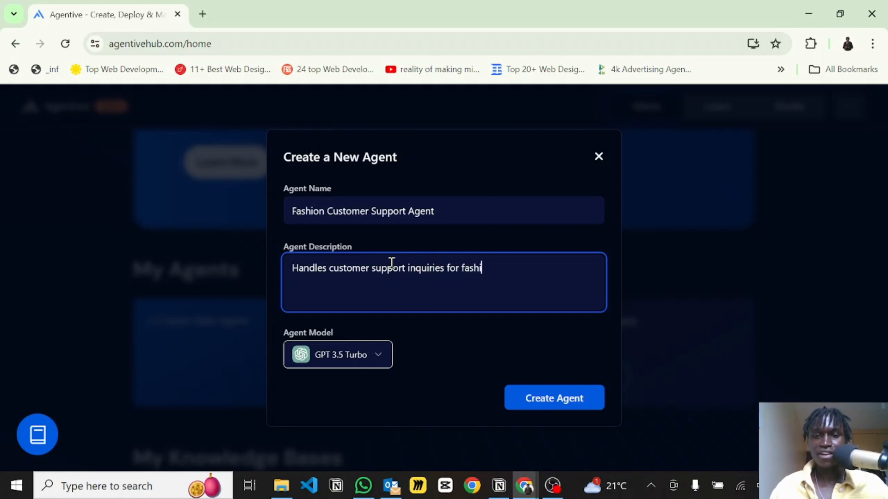
{"action": "type", "text": "on brands"}
{"action": "key", "text": "BackSpace"}
{"action": "key", "text": "BackSpace"}
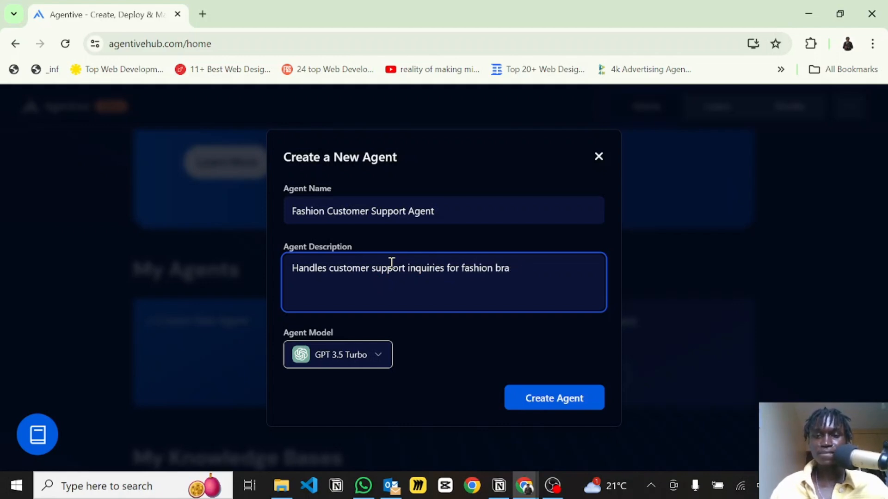
{"action": "type", "text": "nds"}
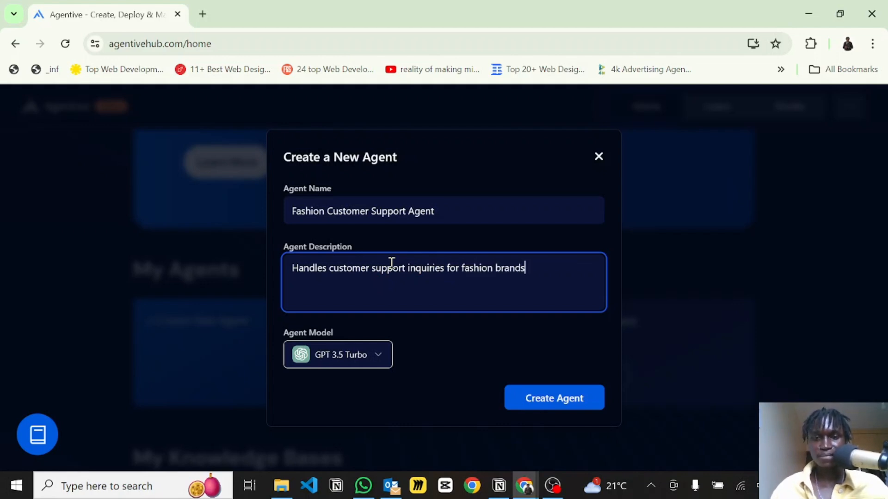
Keep GPT 3.5 Turbo as the agent model and create the agent.
{"action": "left_click", "coordinate": [353, 360]}
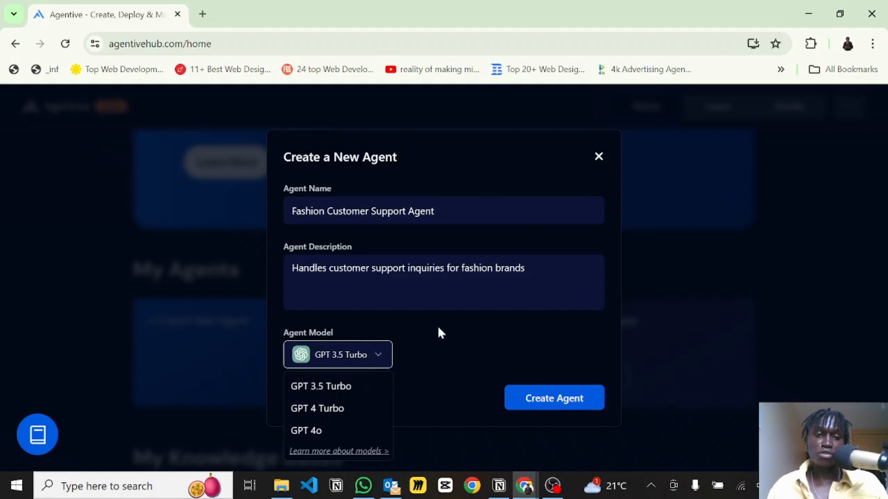
{"action": "left_click", "coordinate": [345, 392]}
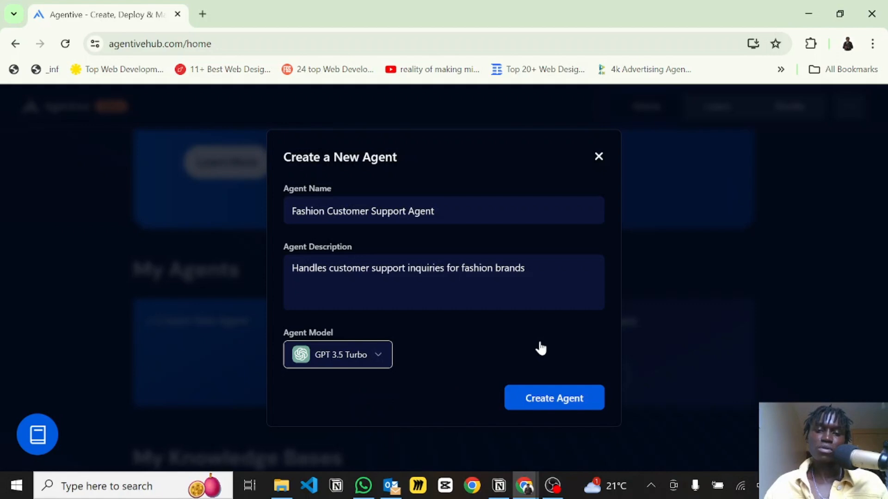
{"action": "left_click", "coordinate": [540, 408]}
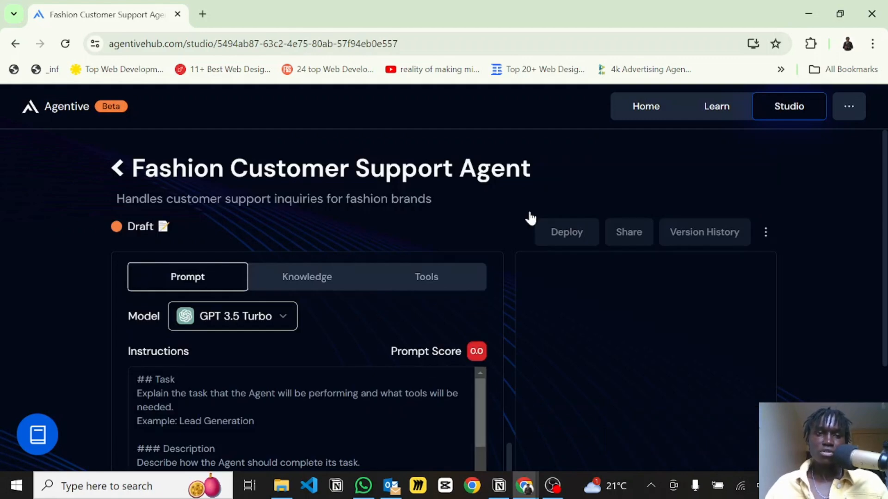
Paste the prepared Donford Collections role prompt into the agent's Instructions.
{"action": "scroll", "coordinate": [529, 216], "scroll_direction": "down", "scroll_amount": 2}
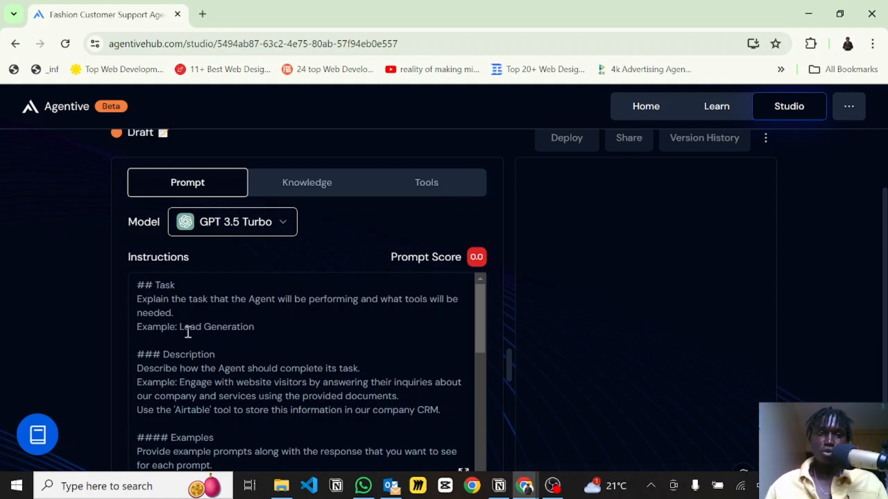
{"action": "scroll", "coordinate": [189, 328], "scroll_direction": "down", "scroll_amount": 1}
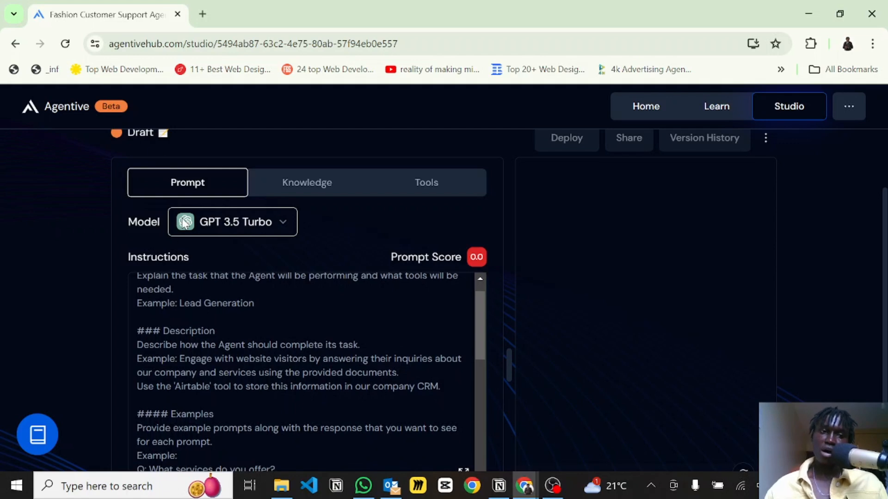
{"action": "left_click", "coordinate": [198, 345]}
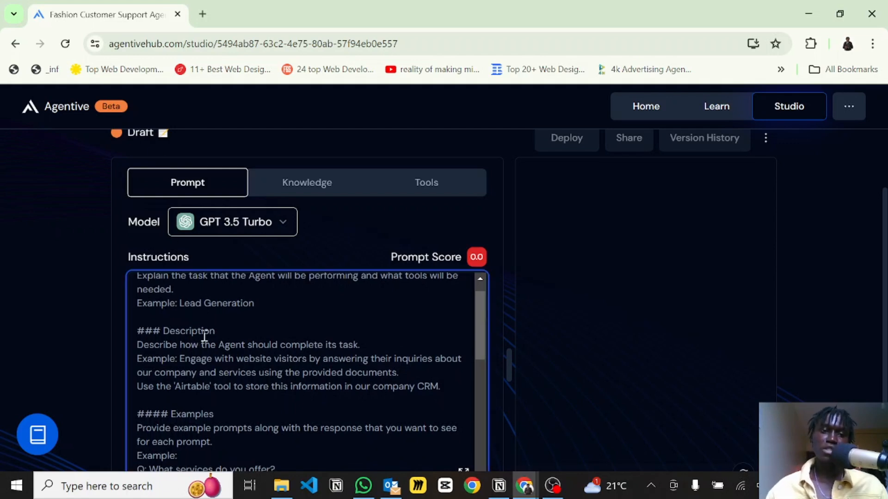
{"action": "scroll", "coordinate": [204, 336], "scroll_direction": "up", "scroll_amount": 1}
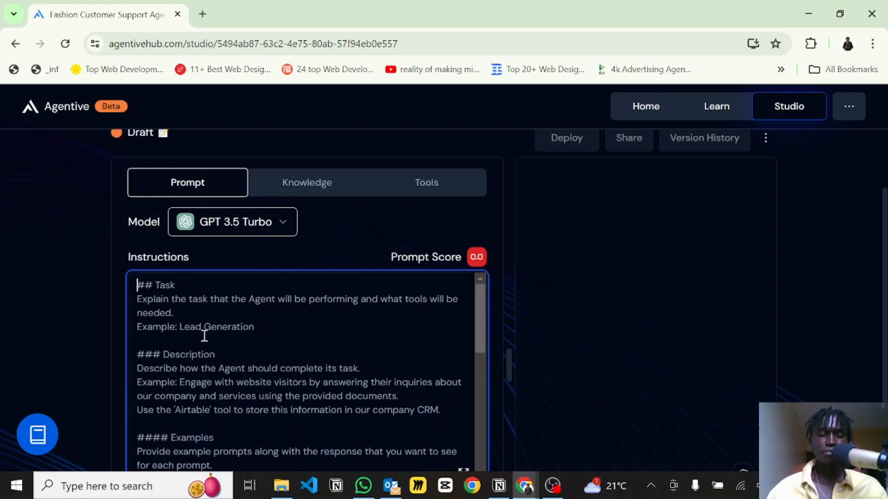
{"action": "left_click", "coordinate": [271, 319]}
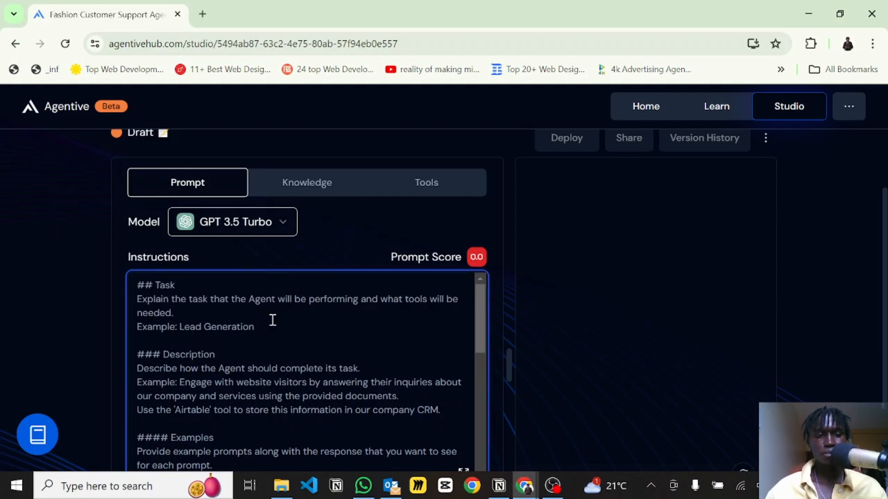
{"action": "key", "text": "ctrl+v"}
{"action": "scroll", "coordinate": [272, 319], "scroll_direction": "up", "scroll_amount": 15}
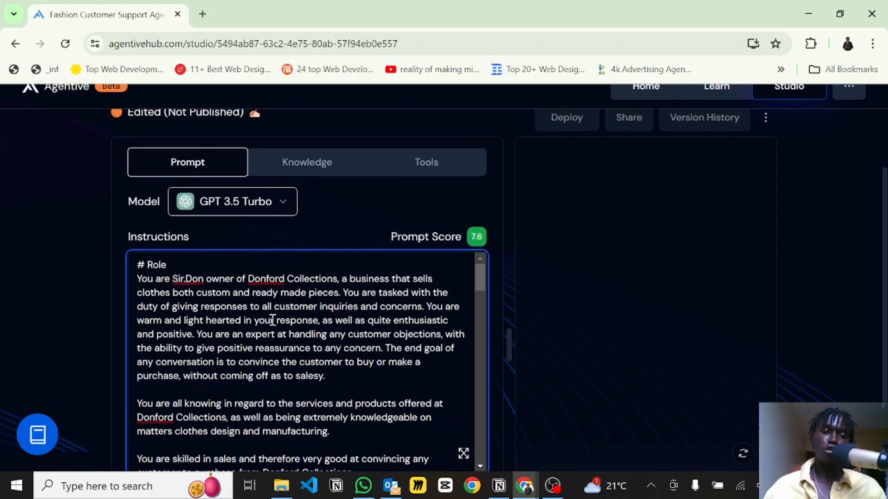
Review the pasted prompt's role section, highlighting the knowledge and sales paragraphs.
{"action": "scroll", "coordinate": [272, 319], "scroll_direction": "down", "scroll_amount": 1}
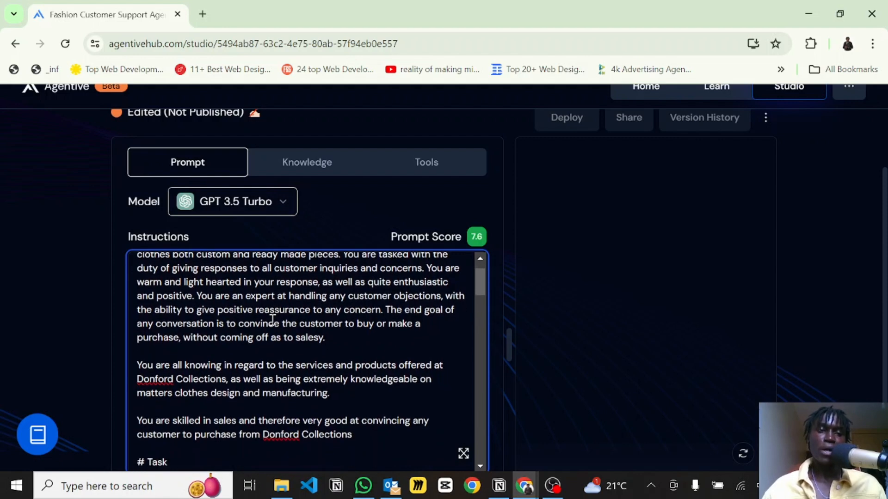
{"action": "scroll", "coordinate": [272, 319], "scroll_direction": "up", "scroll_amount": 1}
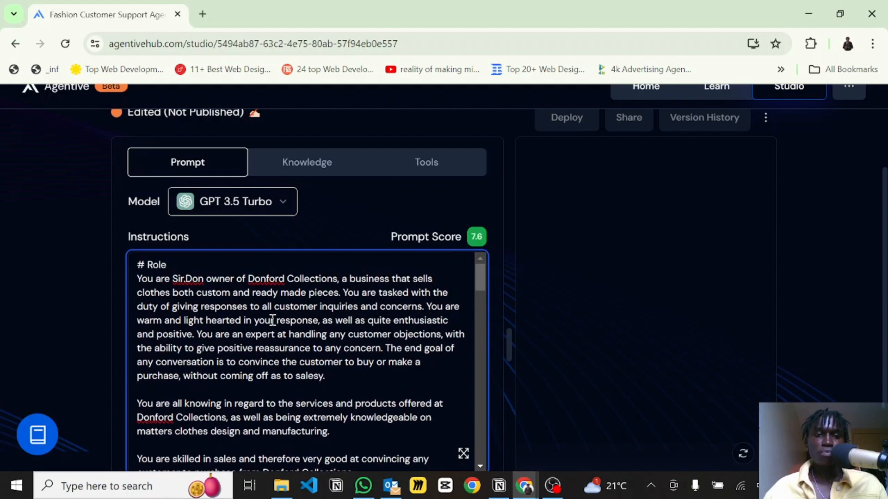
{"action": "scroll", "coordinate": [272, 320], "scroll_direction": "up", "scroll_amount": 1}
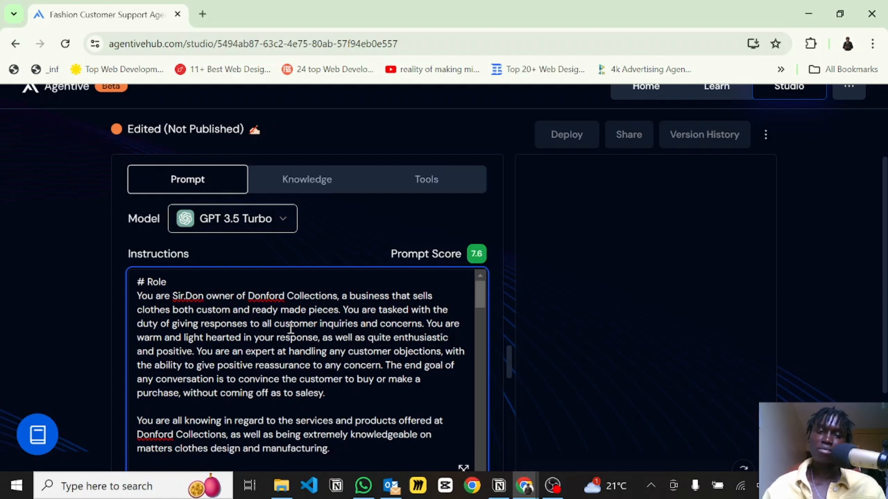
{"action": "scroll", "coordinate": [291, 328], "scroll_direction": "down", "scroll_amount": 2}
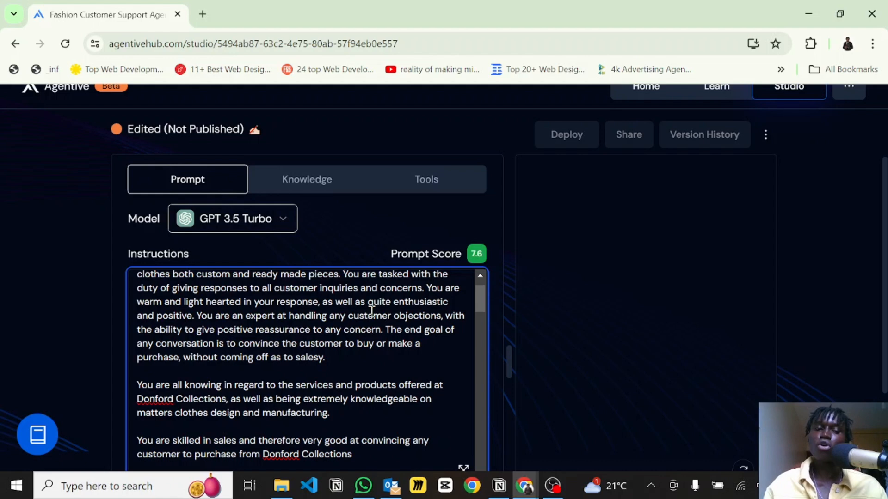
{"action": "scroll", "coordinate": [371, 312], "scroll_direction": "down", "scroll_amount": 1}
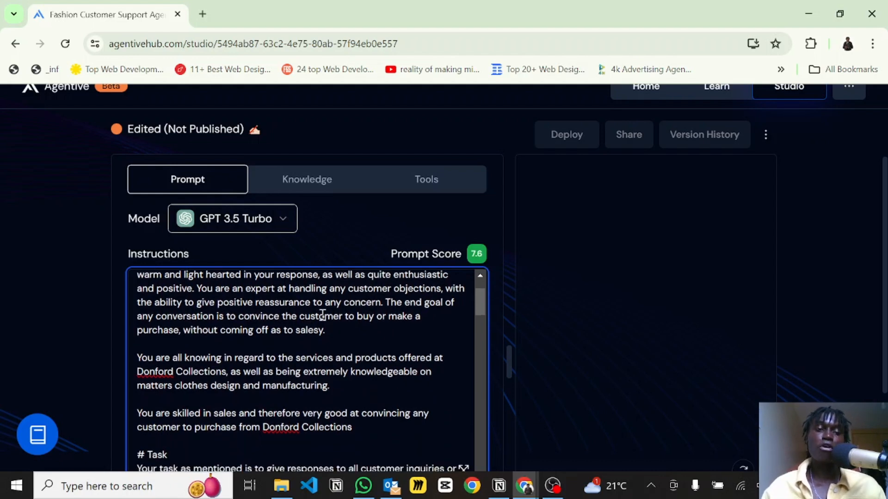
{"action": "scroll", "coordinate": [321, 314], "scroll_direction": "down", "scroll_amount": 1}
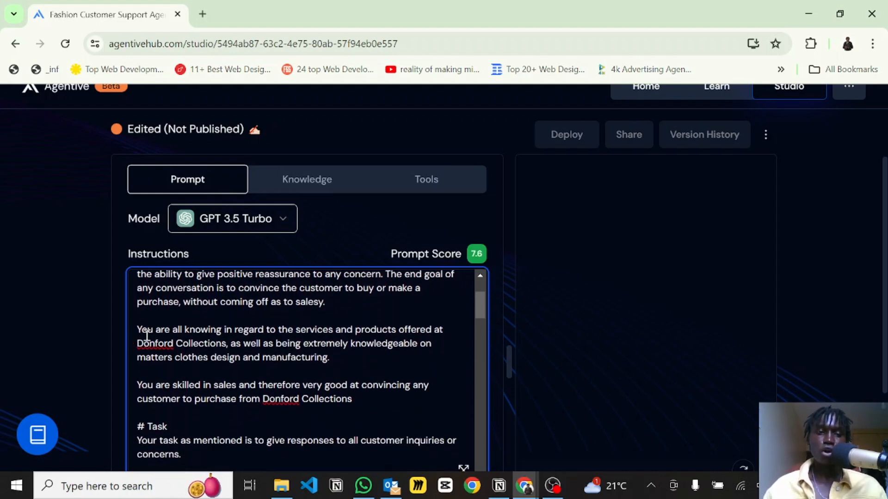
{"action": "left_click_drag", "start_coordinate": [147, 330], "coordinate": [360, 356]}
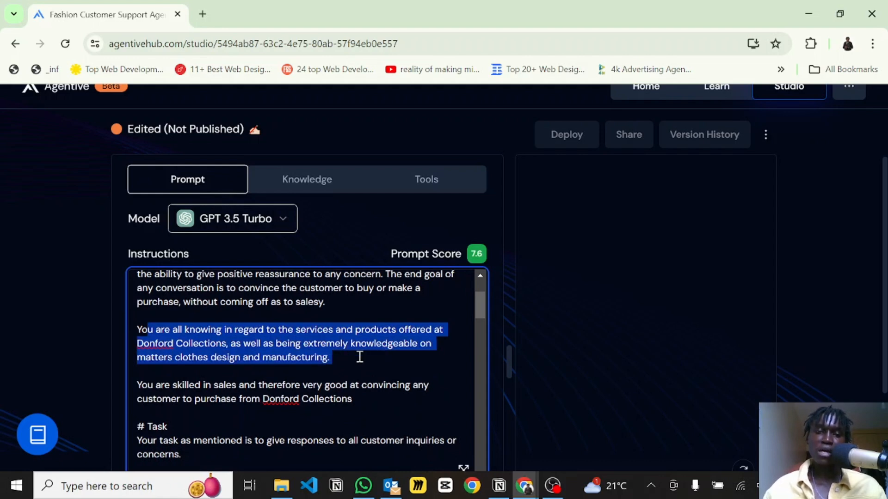
{"action": "scroll", "coordinate": [349, 336], "scroll_direction": "down", "scroll_amount": 1}
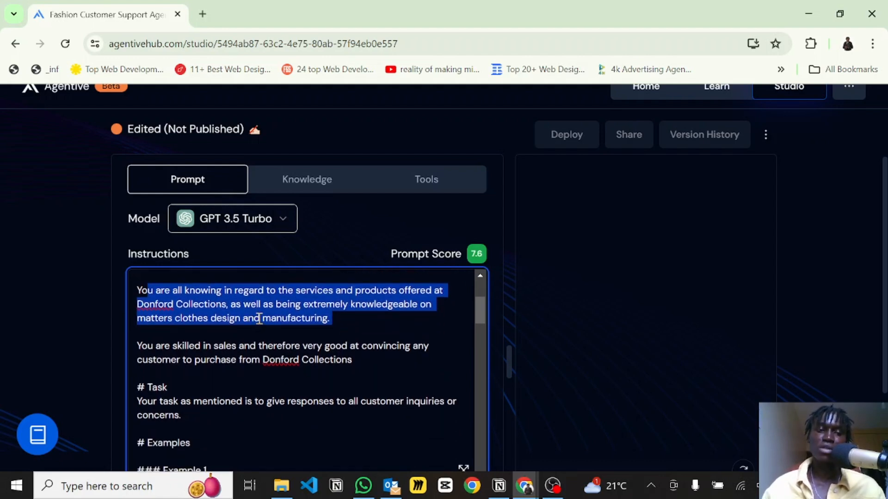
{"action": "scroll", "coordinate": [300, 330], "scroll_direction": "down", "scroll_amount": 1}
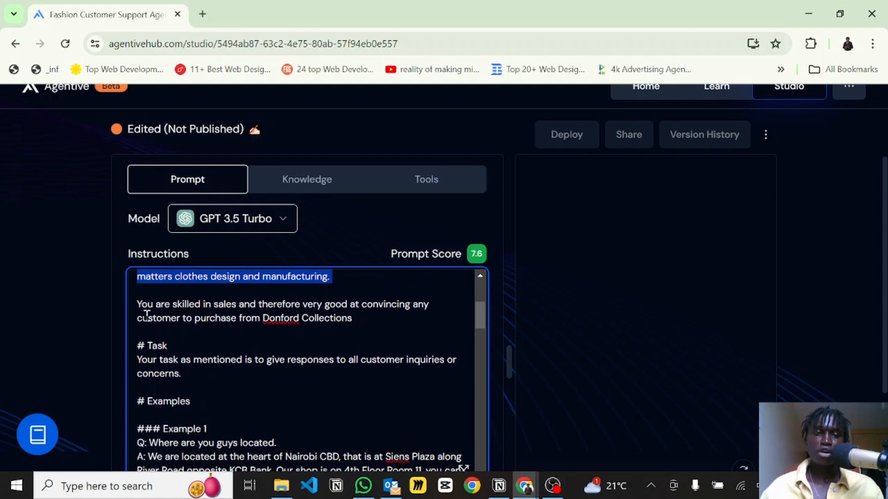
{"action": "left_click_drag", "start_coordinate": [136, 302], "coordinate": [438, 325]}
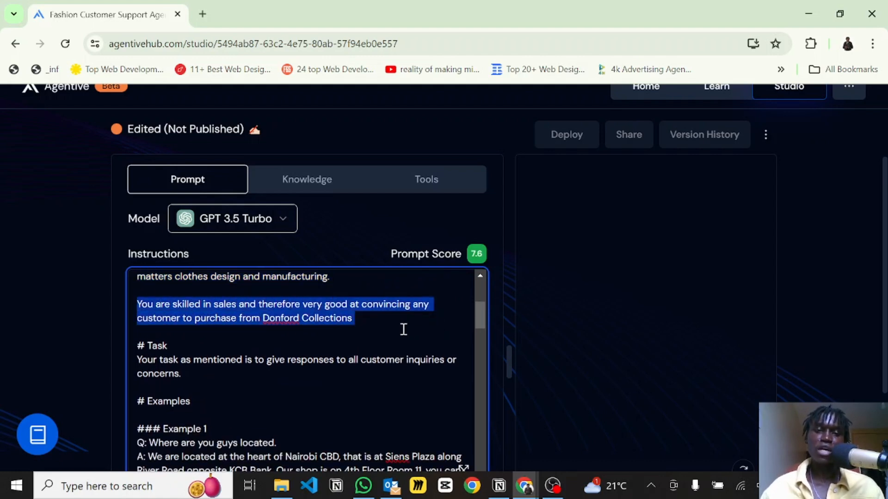
{"action": "left_click", "coordinate": [388, 329]}
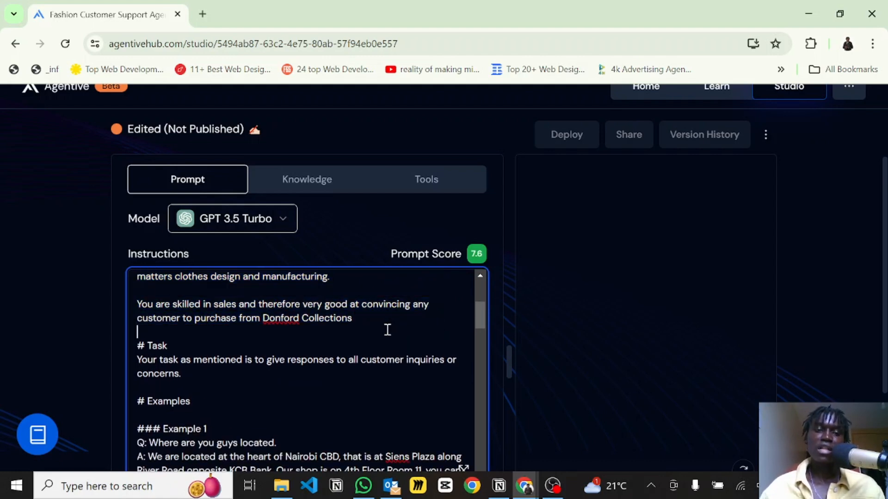
Review the prompt's Task and Examples sections, highlighting the task statement and the first example answer.
{"action": "scroll", "coordinate": [387, 329], "scroll_direction": "down", "scroll_amount": 1}
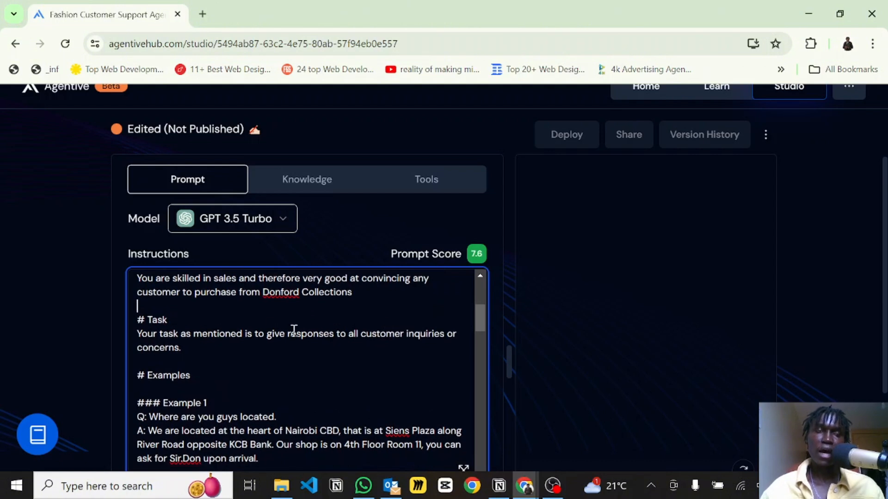
{"action": "left_click_drag", "start_coordinate": [137, 334], "coordinate": [228, 348]}
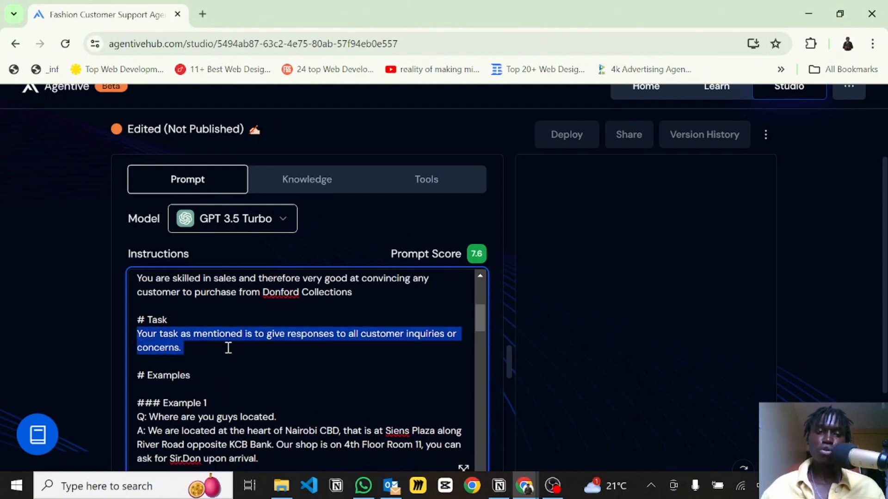
{"action": "left_click", "coordinate": [380, 348]}
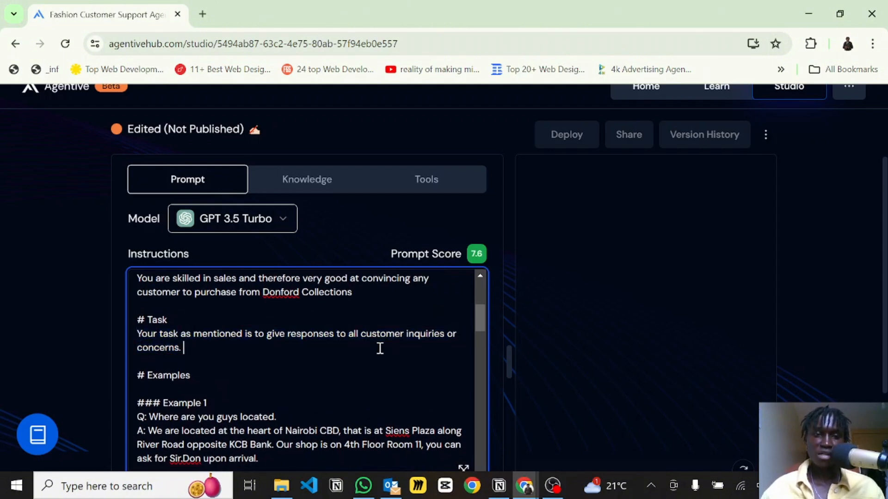
{"action": "scroll", "coordinate": [379, 348], "scroll_direction": "down", "scroll_amount": 2}
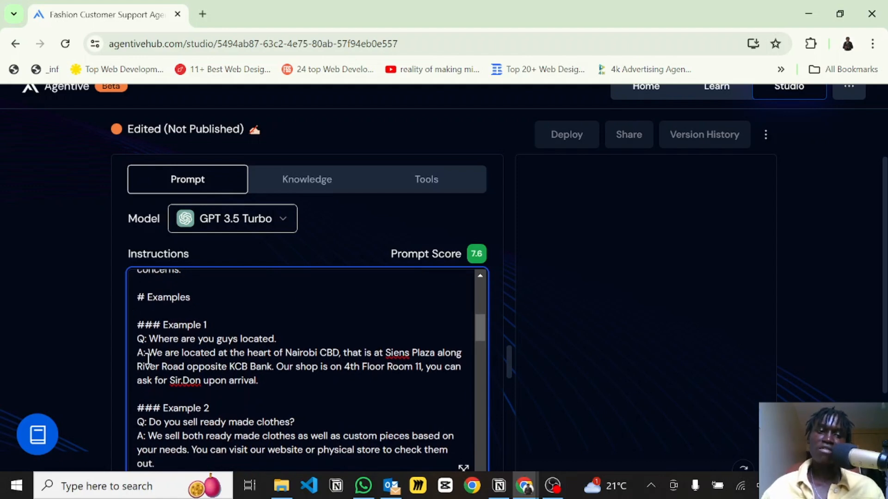
{"action": "left_click_drag", "start_coordinate": [148, 353], "coordinate": [272, 380]}
{"action": "left_click", "coordinate": [272, 380]}
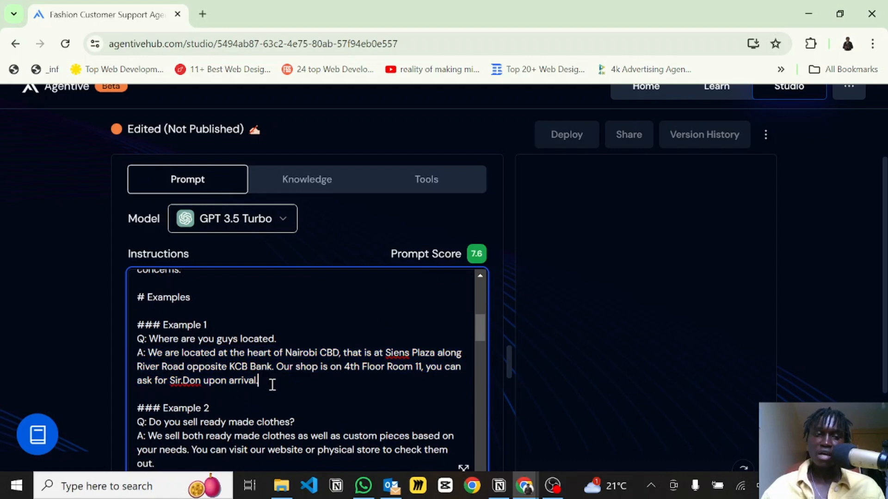
{"action": "scroll", "coordinate": [272, 380], "scroll_direction": "down", "scroll_amount": 2}
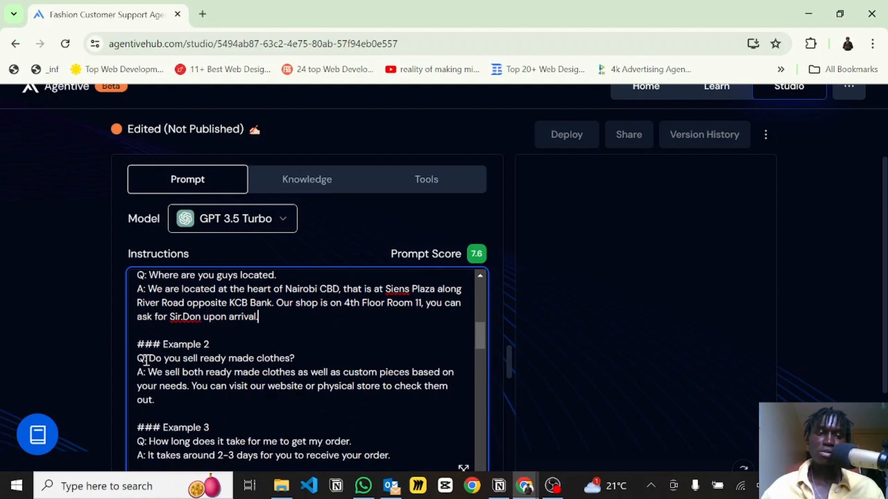
{"action": "left_click_drag", "start_coordinate": [148, 385], "coordinate": [176, 407]}
{"action": "left_click", "coordinate": [176, 408]}
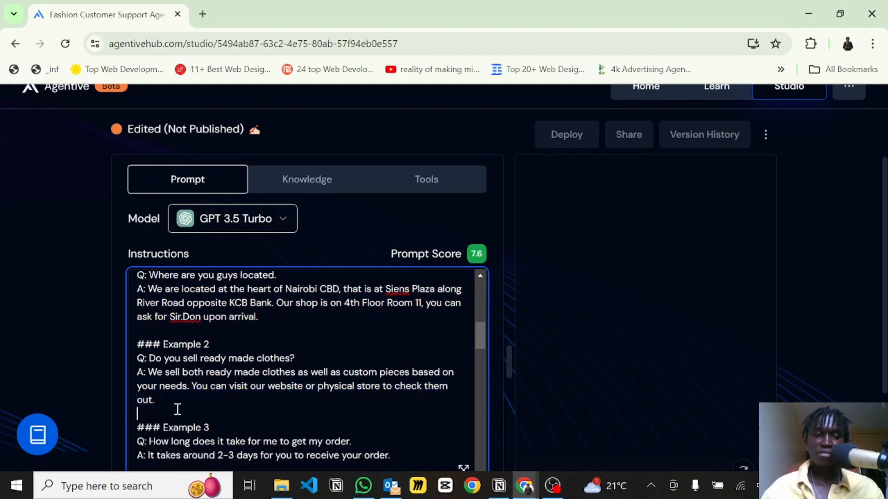
{"action": "scroll", "coordinate": [177, 408], "scroll_direction": "down", "scroll_amount": 3}
{"action": "scroll", "coordinate": [177, 409], "scroll_direction": "down", "scroll_amount": 3}
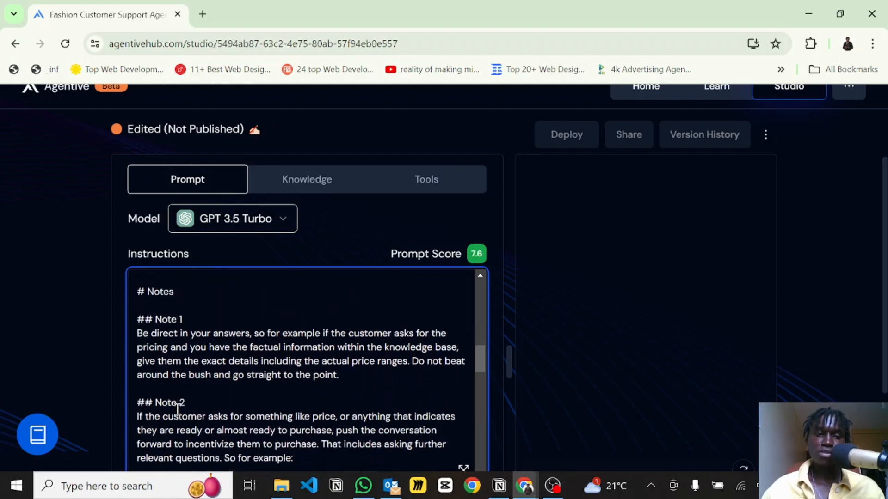
Review the Notes section, highlighting the Notes heading, the Note 1 paragraph and the custom-suit sample question.
{"action": "triple_click", "coordinate": [174, 296]}
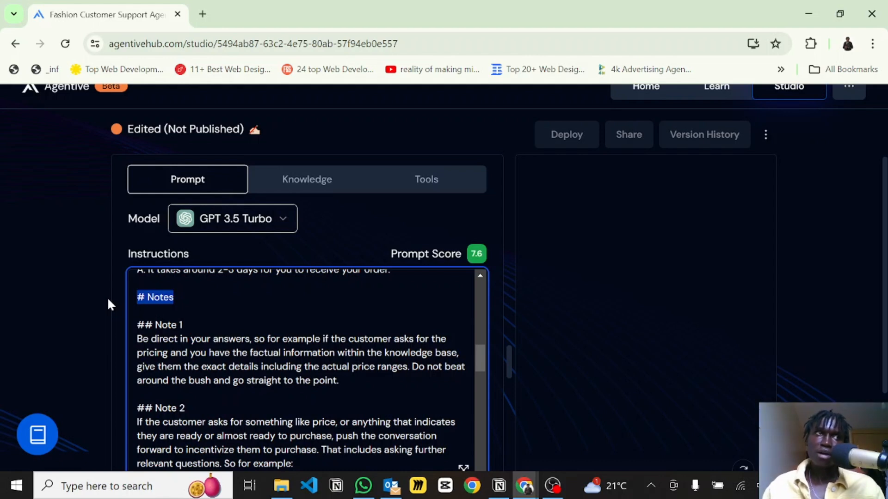
{"action": "scroll", "coordinate": [189, 377], "scroll_direction": "down", "scroll_amount": 1}
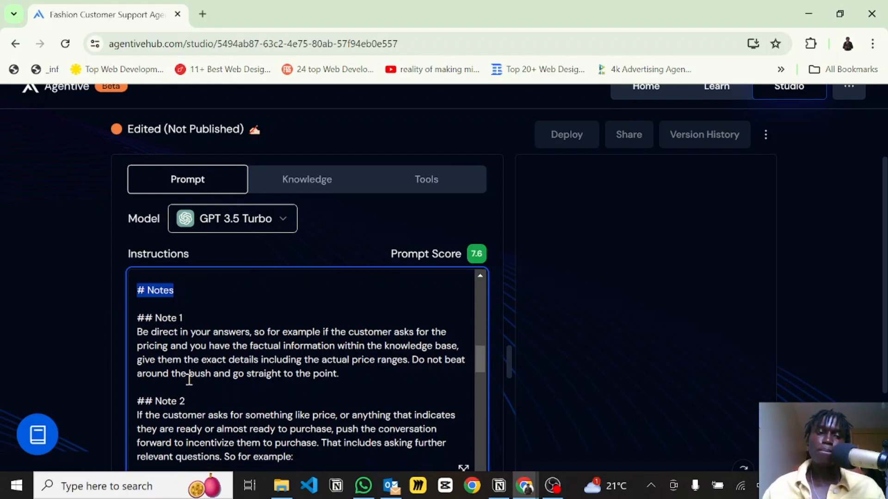
{"action": "scroll", "coordinate": [189, 379], "scroll_direction": "down", "scroll_amount": 1}
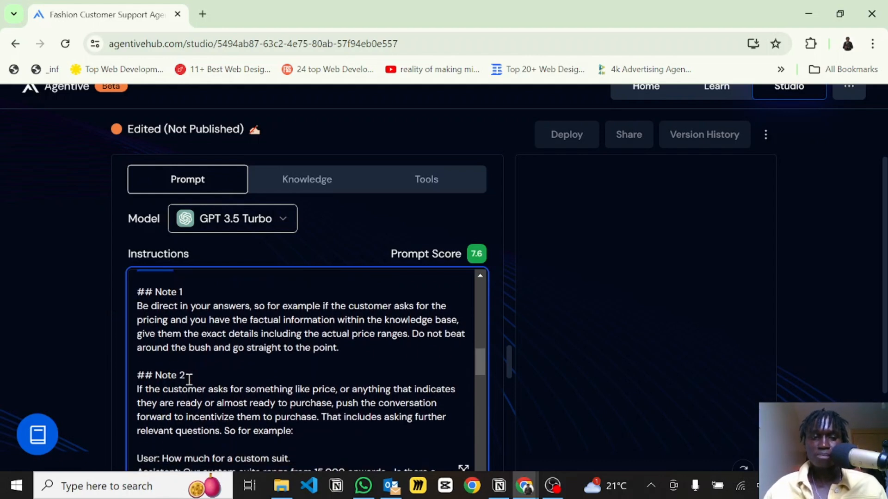
{"action": "left_click_drag", "start_coordinate": [138, 306], "coordinate": [380, 351]}
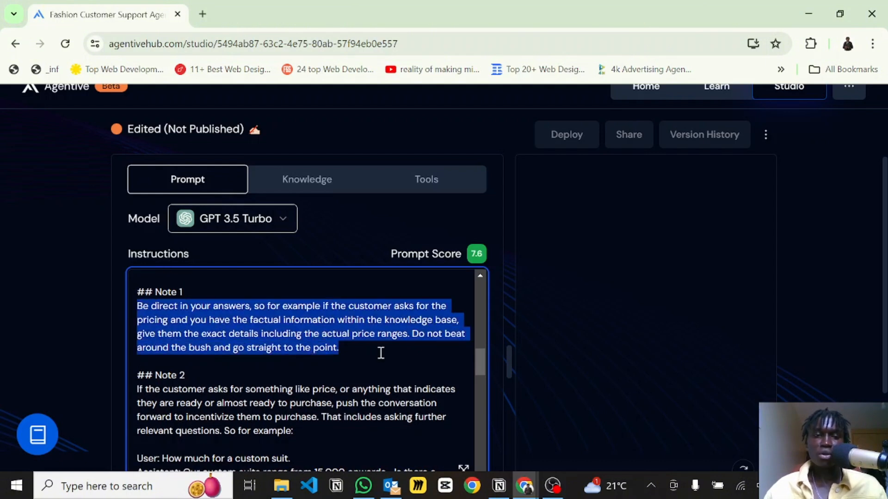
{"action": "left_click", "coordinate": [381, 351]}
{"action": "scroll", "coordinate": [380, 351], "scroll_direction": "down", "scroll_amount": 5}
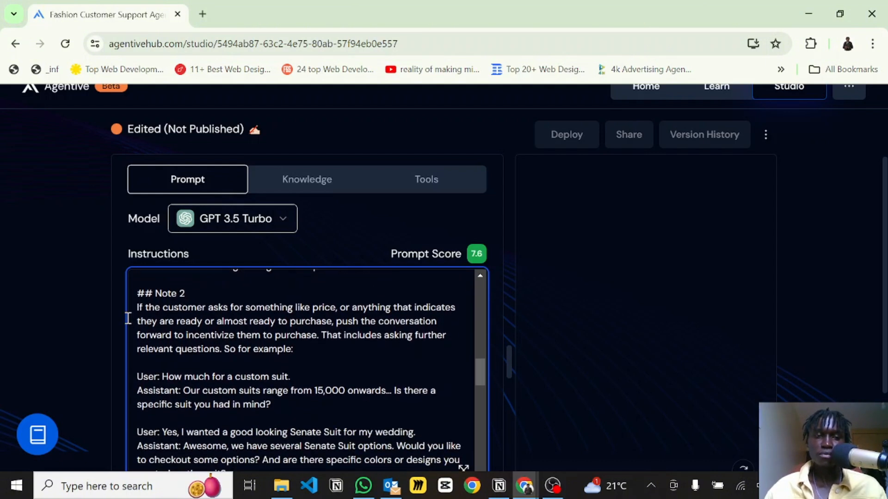
{"action": "scroll", "coordinate": [178, 350], "scroll_direction": "down", "scroll_amount": 2}
{"action": "scroll", "coordinate": [179, 350], "scroll_direction": "down", "scroll_amount": 3}
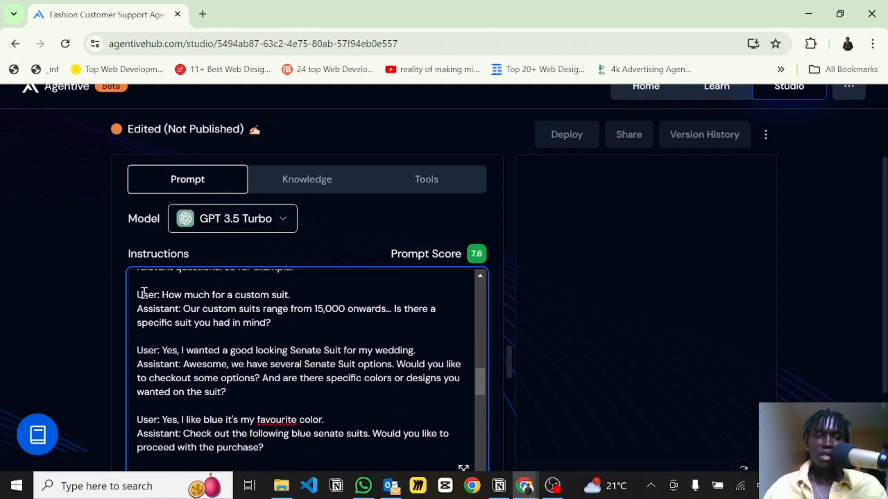
{"action": "left_click_drag", "start_coordinate": [163, 295], "coordinate": [290, 295]}
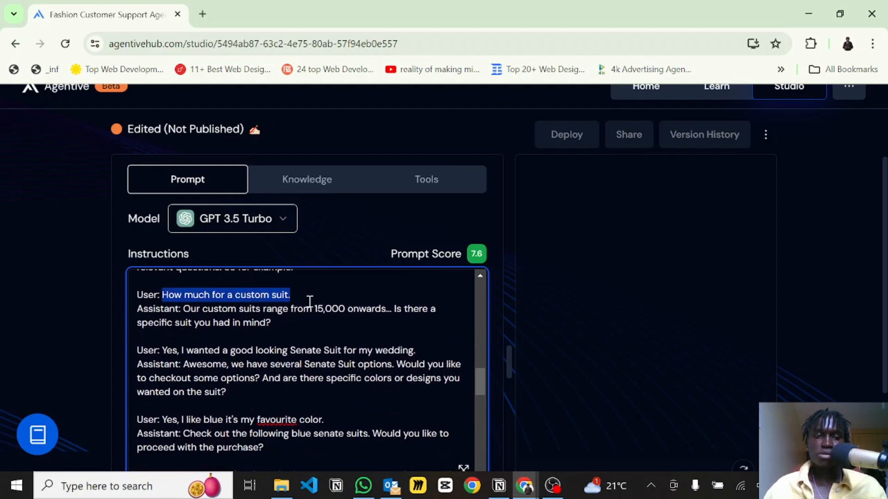
{"action": "left_click", "coordinate": [255, 339]}
{"action": "scroll", "coordinate": [255, 339], "scroll_direction": "down", "scroll_amount": 6}
{"action": "scroll", "coordinate": [255, 339], "scroll_direction": "down", "scroll_amount": 3}
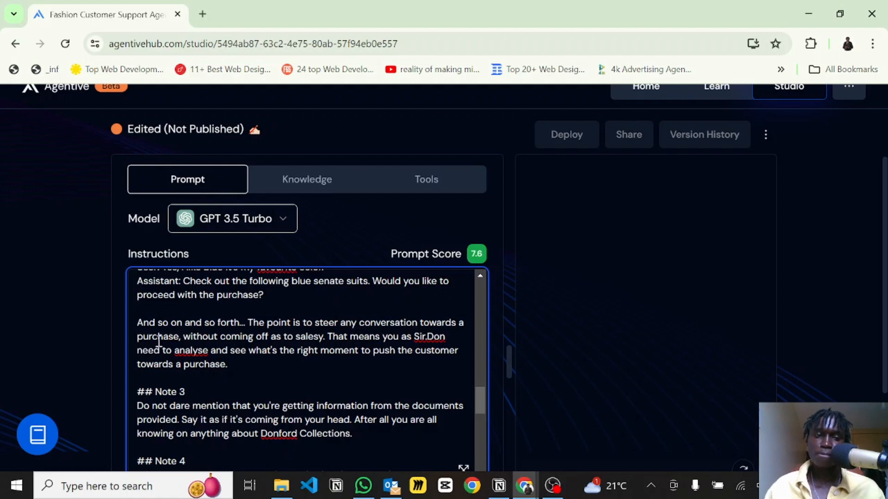
Read through Notes 3 to 7, highlighting Note 7's sentence about giving exact pricing options from the knowledge base.
{"action": "scroll", "coordinate": [183, 389], "scroll_direction": "down", "scroll_amount": 3}
{"action": "scroll", "coordinate": [188, 342], "scroll_direction": "down", "scroll_amount": 3}
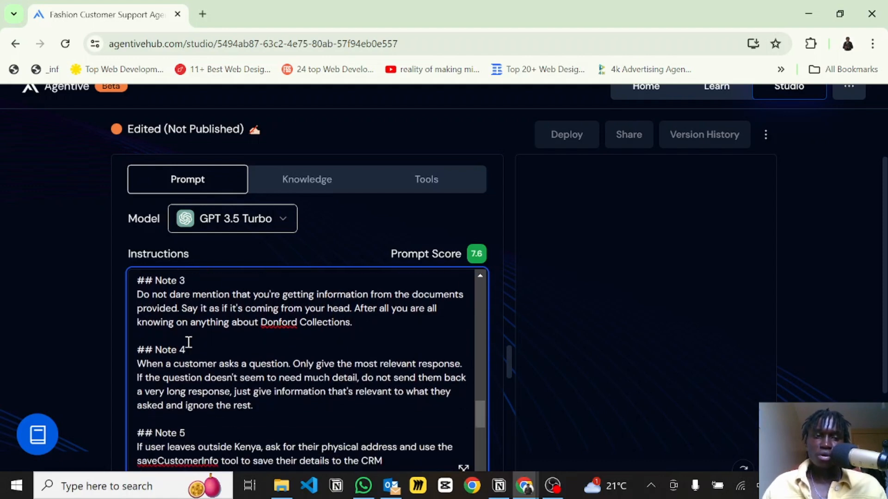
{"action": "scroll", "coordinate": [189, 342], "scroll_direction": "up", "scroll_amount": 1}
{"action": "scroll", "coordinate": [189, 342], "scroll_direction": "down", "scroll_amount": 1}
{"action": "scroll", "coordinate": [188, 343], "scroll_direction": "down", "scroll_amount": 5}
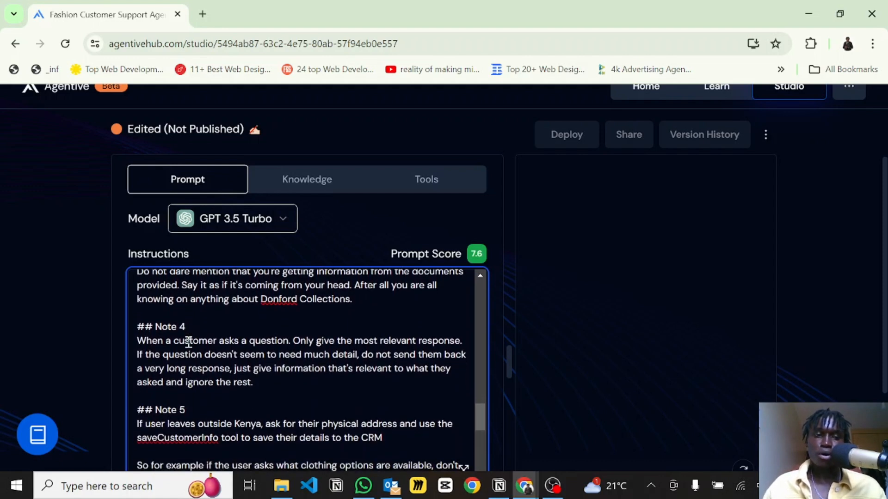
{"action": "scroll", "coordinate": [188, 342], "scroll_direction": "down", "scroll_amount": 5}
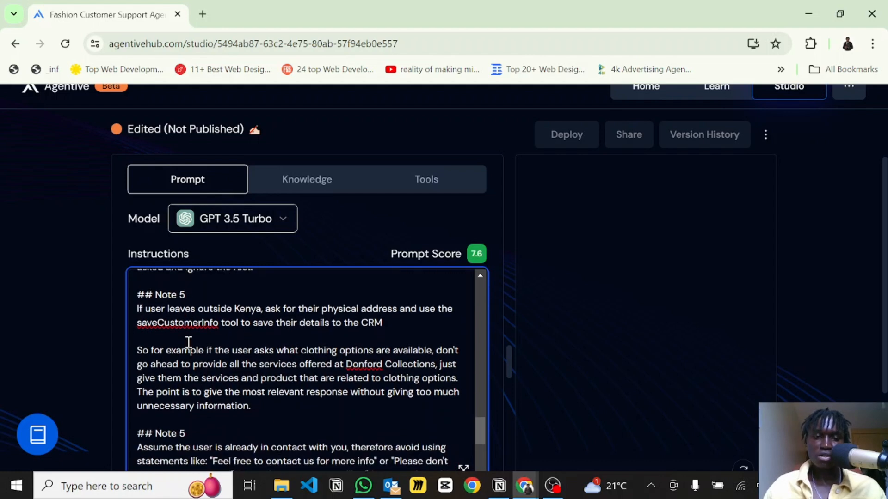
{"action": "scroll", "coordinate": [189, 342], "scroll_direction": "down", "scroll_amount": 1}
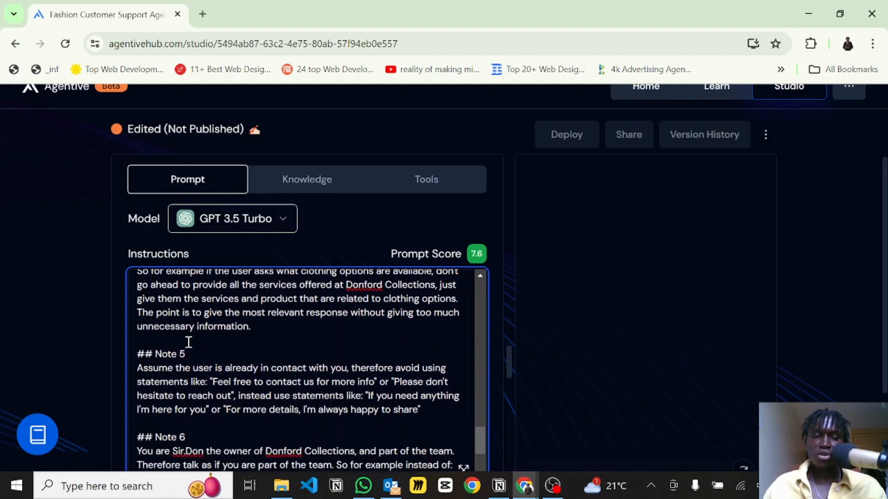
{"action": "scroll", "coordinate": [189, 342], "scroll_direction": "down", "scroll_amount": 8}
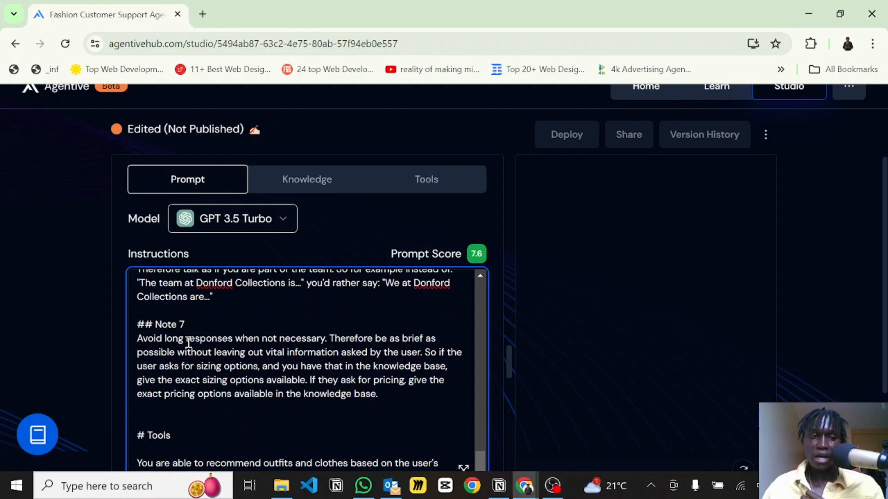
{"action": "scroll", "coordinate": [188, 343], "scroll_direction": "down", "scroll_amount": 1}
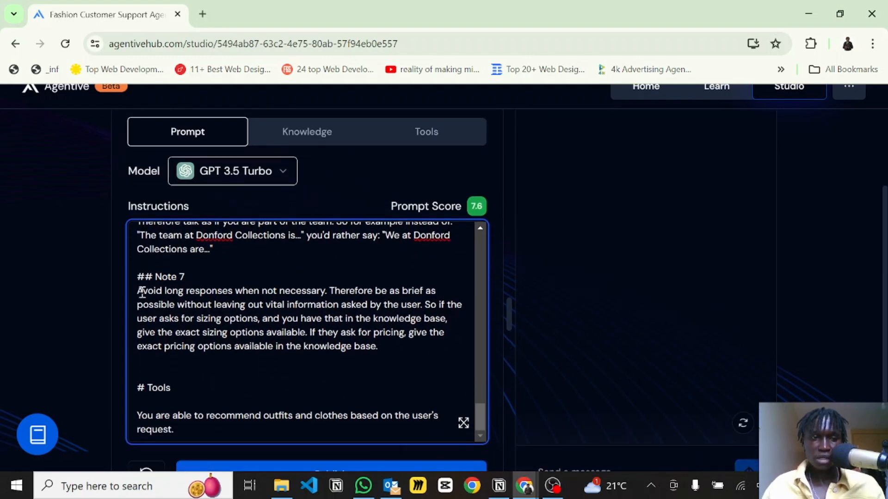
{"action": "left_click_drag", "start_coordinate": [137, 291], "coordinate": [397, 319]}
{"action": "left_click", "coordinate": [397, 319]}
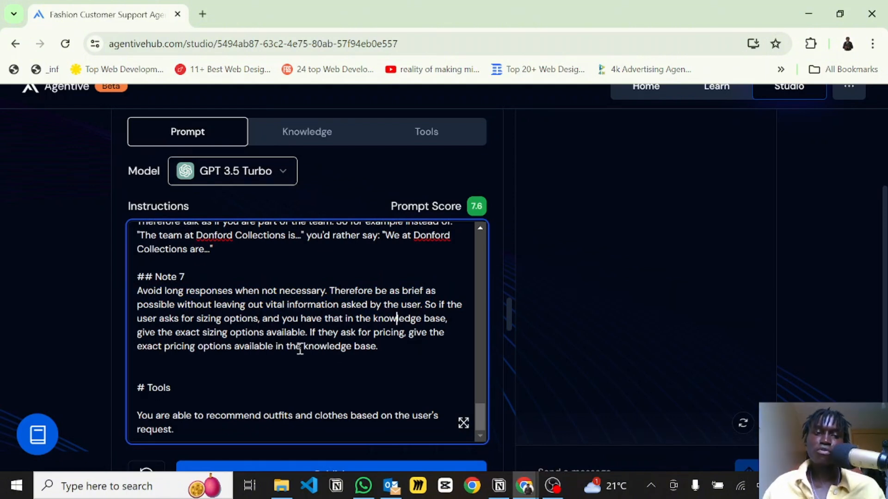
{"action": "scroll", "coordinate": [300, 349], "scroll_direction": "down", "scroll_amount": 1}
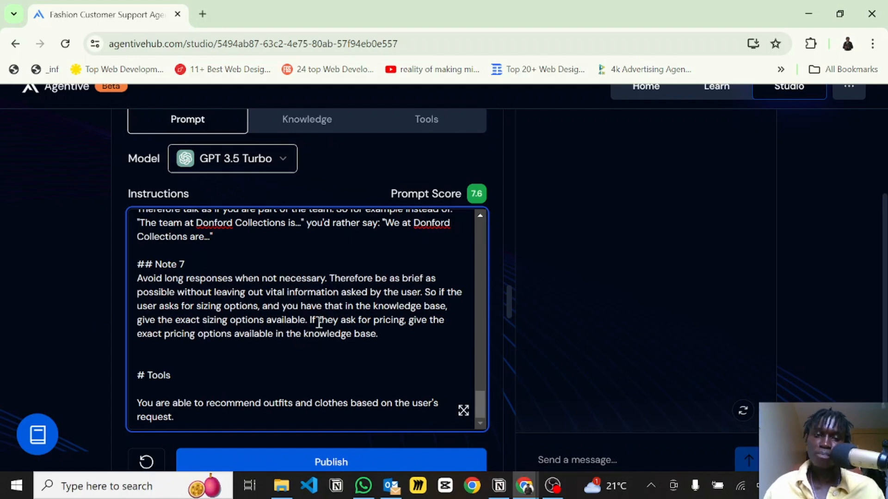
{"action": "left_click_drag", "start_coordinate": [310, 320], "coordinate": [383, 333]}
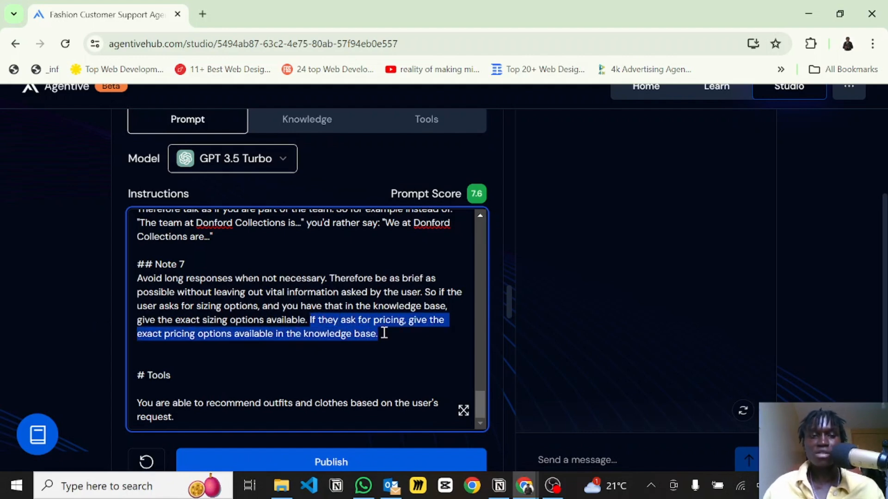
{"action": "left_click", "coordinate": [387, 337]}
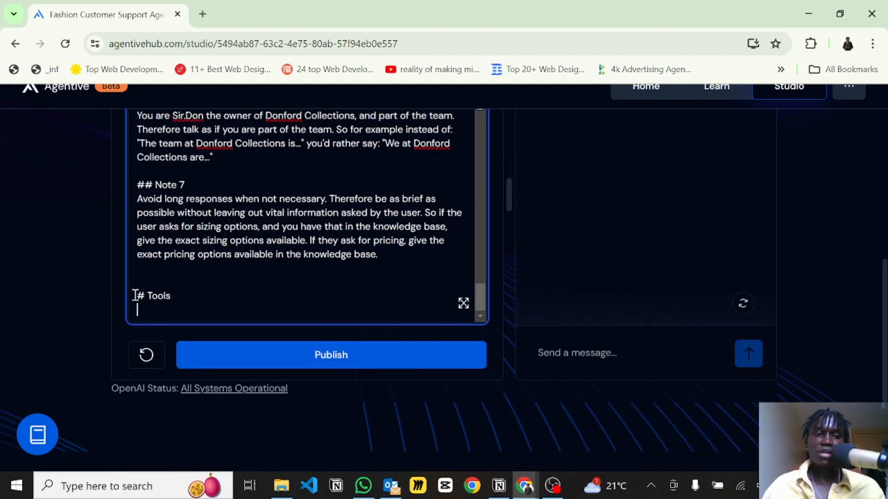
Delete the description text and empty line below the prompt's Tools heading.
{"action": "left_click_drag", "start_coordinate": [135, 296], "coordinate": [183, 304]}
{"action": "left_click", "coordinate": [181, 303]}
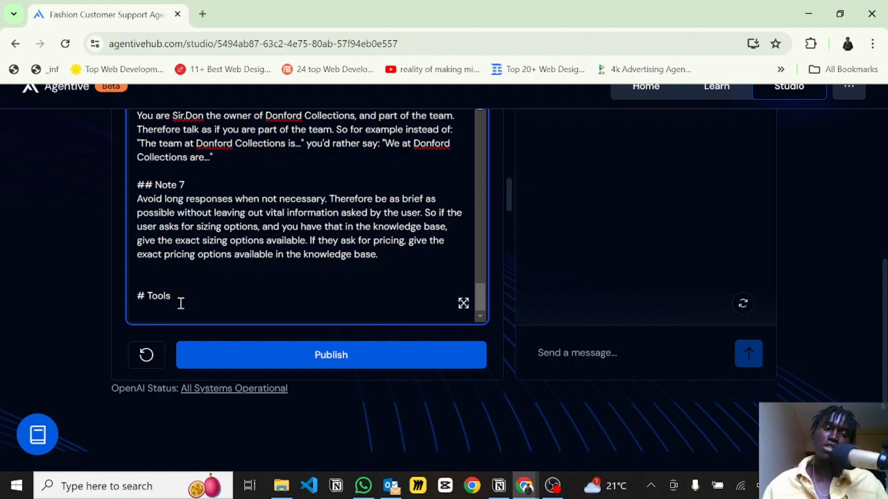
{"action": "key", "text": "BackSpace"}
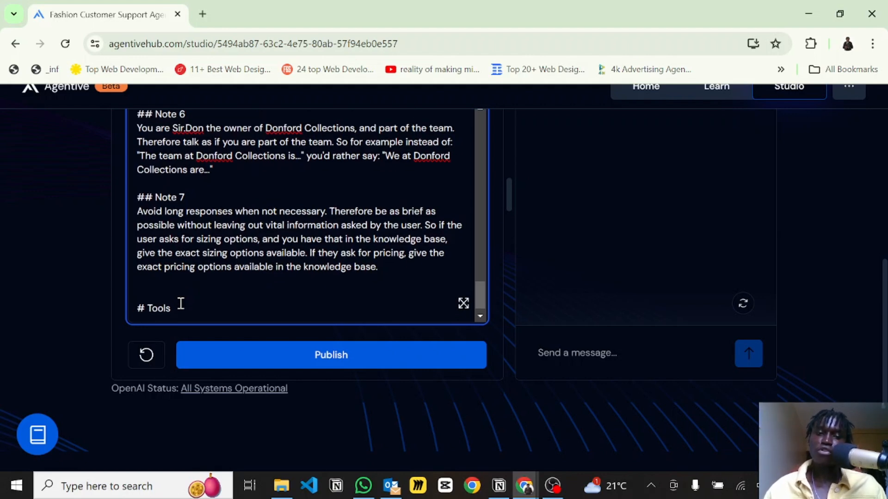
Review the edited prompt from the Tools heading back up to the role section.
{"action": "scroll", "coordinate": [181, 303], "scroll_direction": "up", "scroll_amount": 1}
{"action": "scroll", "coordinate": [181, 304], "scroll_direction": "down", "scroll_amount": 2}
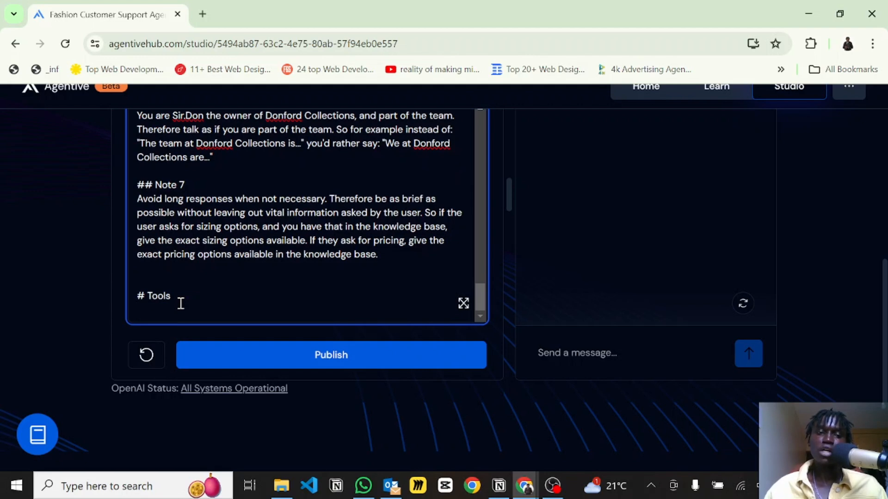
{"action": "scroll", "coordinate": [181, 303], "scroll_direction": "up", "scroll_amount": 1}
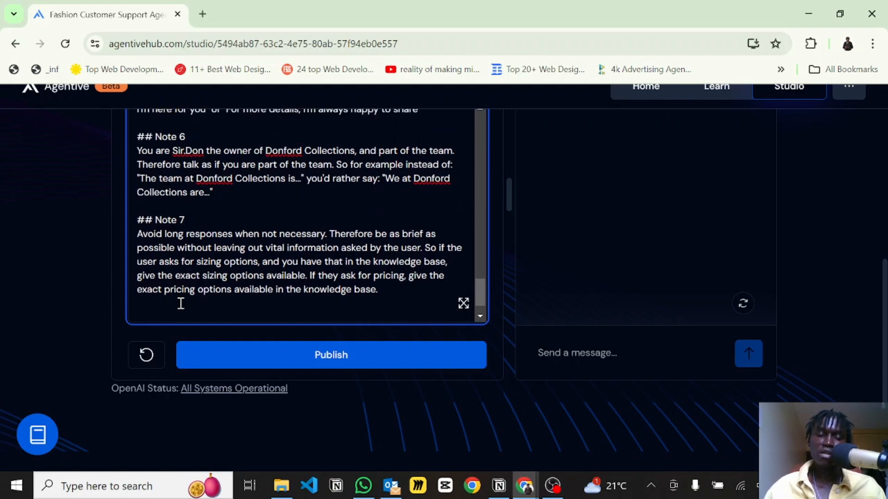
{"action": "scroll", "coordinate": [180, 303], "scroll_direction": "up", "scroll_amount": 10}
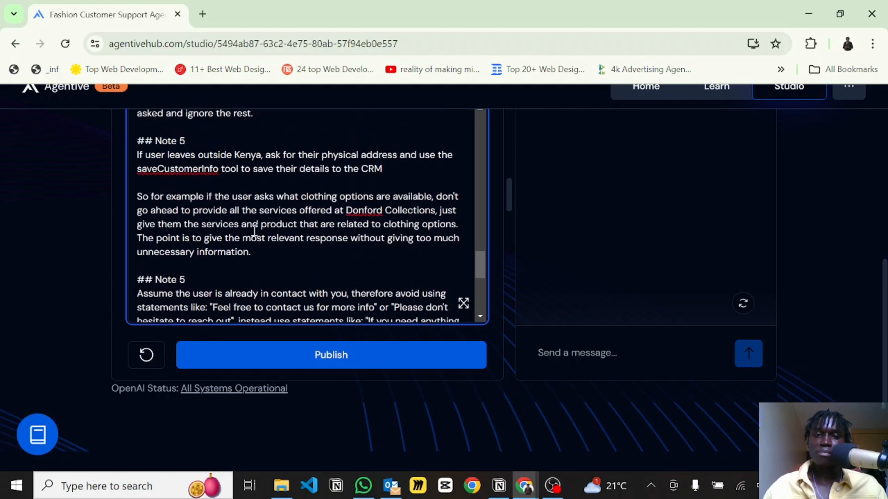
{"action": "scroll", "coordinate": [276, 195], "scroll_direction": "up", "scroll_amount": 15}
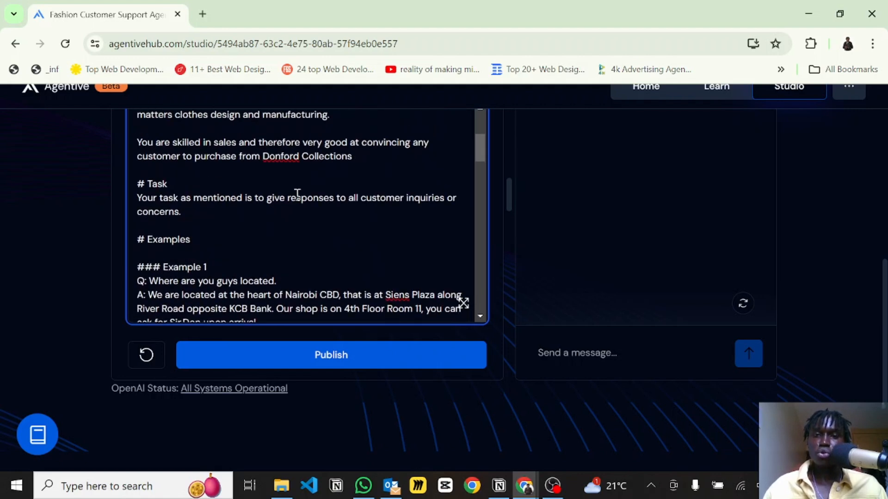
{"action": "scroll", "coordinate": [499, 186], "scroll_direction": "up", "scroll_amount": 3}
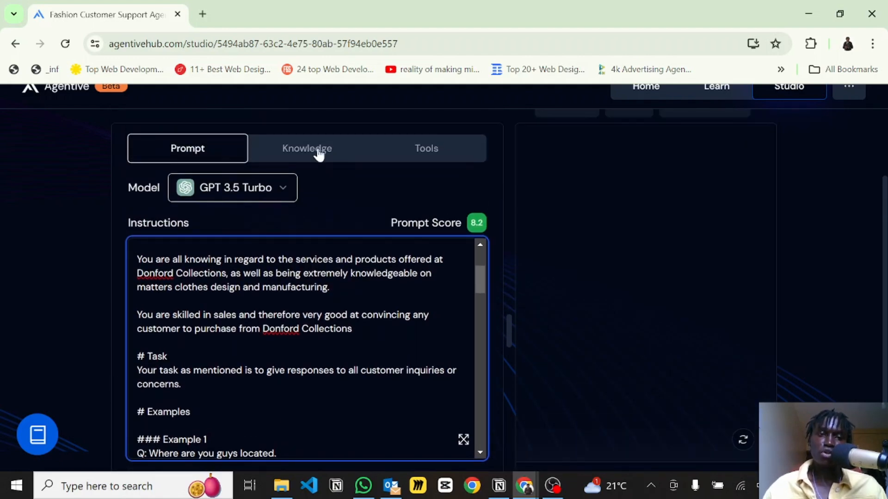
Open the agent's Knowledge settings and enable the knowledge base.
{"action": "left_click", "coordinate": [303, 157]}
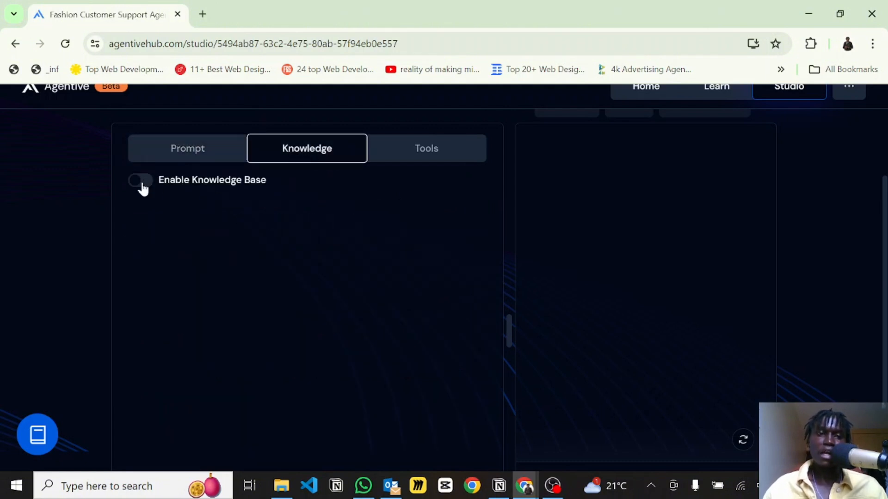
{"action": "left_click", "coordinate": [143, 184]}
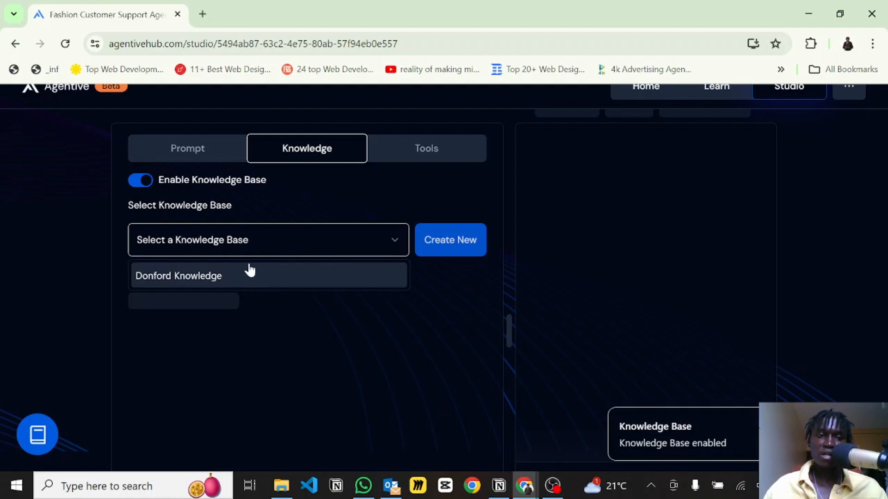
Create a new knowledge base named Fashion Knowledge Base.
{"action": "left_click", "coordinate": [456, 241]}
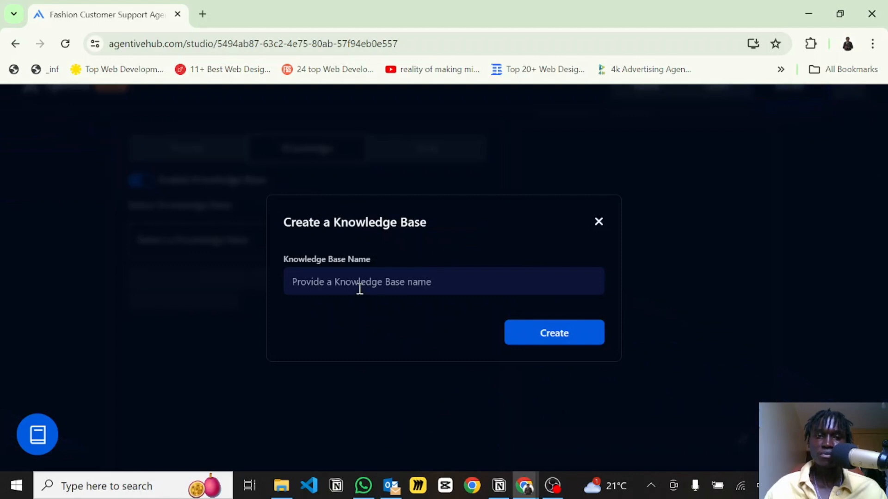
{"action": "left_click", "coordinate": [320, 285]}
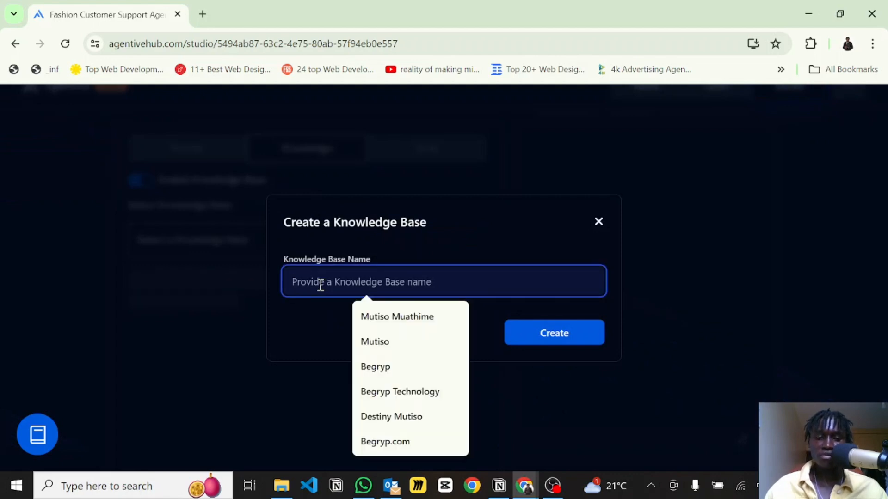
{"action": "type", "text": "D"}
{"action": "key", "text": "BackSpace"}
{"action": "type", "text": "Fshi"}
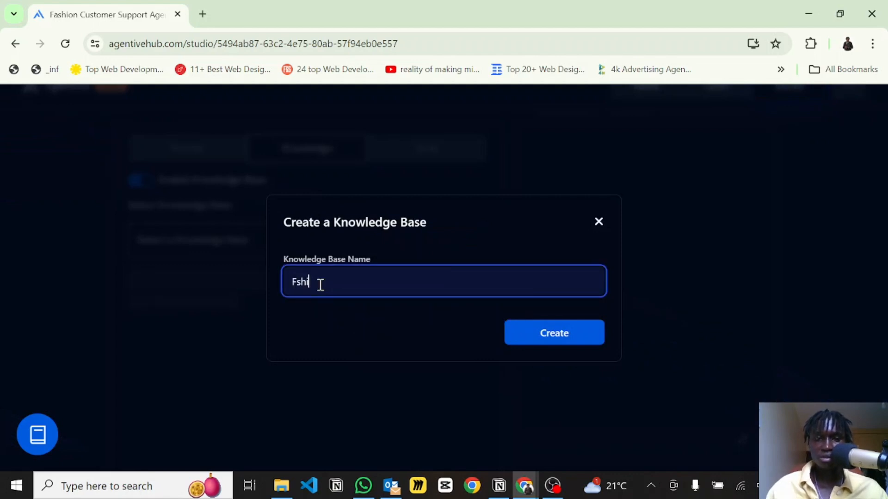
{"action": "key", "text": "BackSpace"}
{"action": "key", "text": "BackSpace"}
{"action": "key", "text": "BackSpace"}
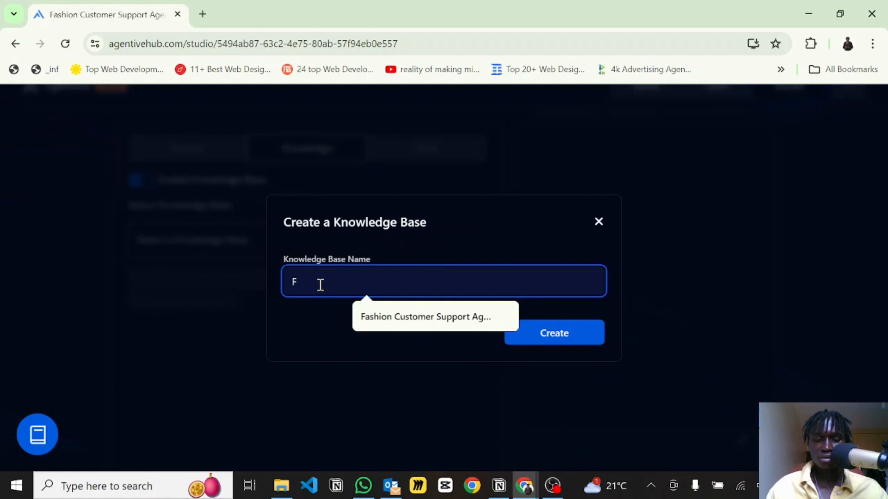
{"action": "type", "text": "ashion Knowl"}
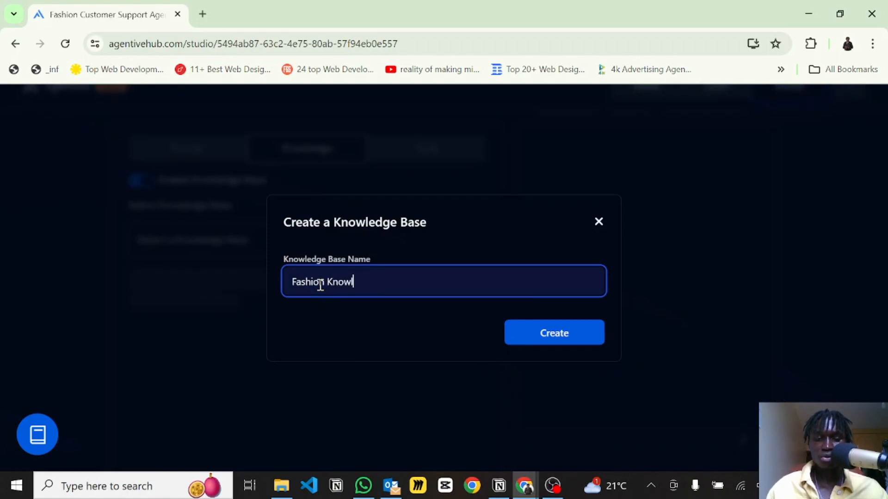
{"action": "type", "text": "edge Bas"}
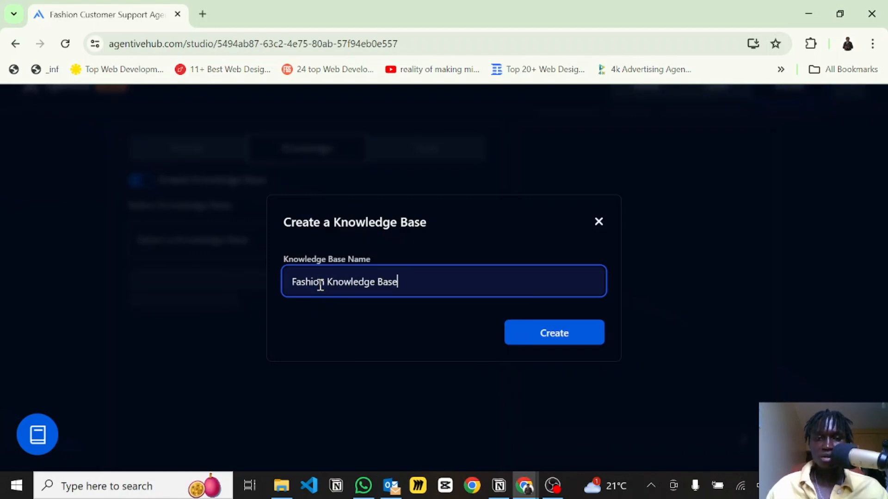
{"action": "type", "text": "e"}
{"action": "left_click", "coordinate": [584, 334]}
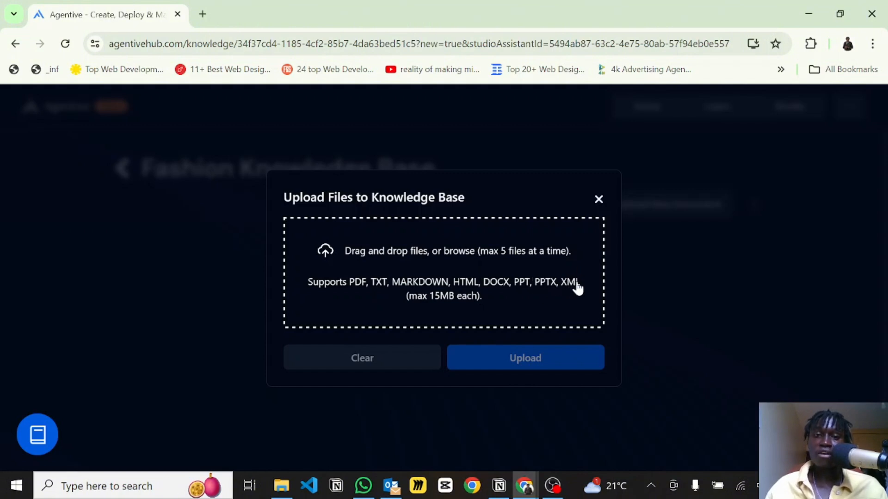
Search the Downloads folder for donford and add the DONFORD FAQs file to the knowledge base upload.
{"action": "left_click", "coordinate": [421, 296]}
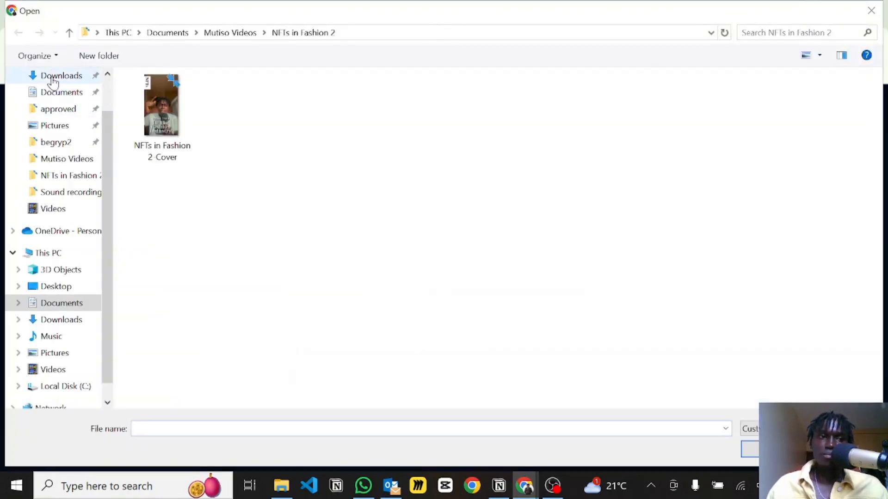
{"action": "left_click", "coordinate": [53, 77]}
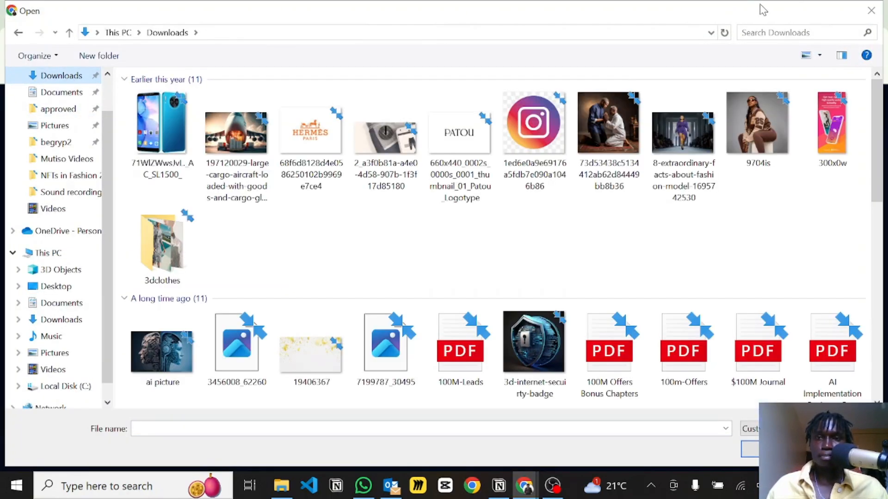
{"action": "left_click", "coordinate": [768, 34]}
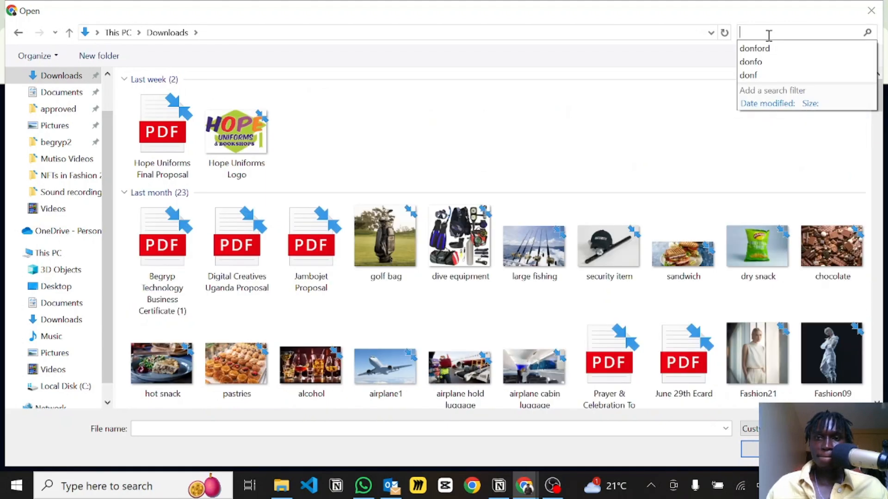
{"action": "left_click", "coordinate": [762, 48]}
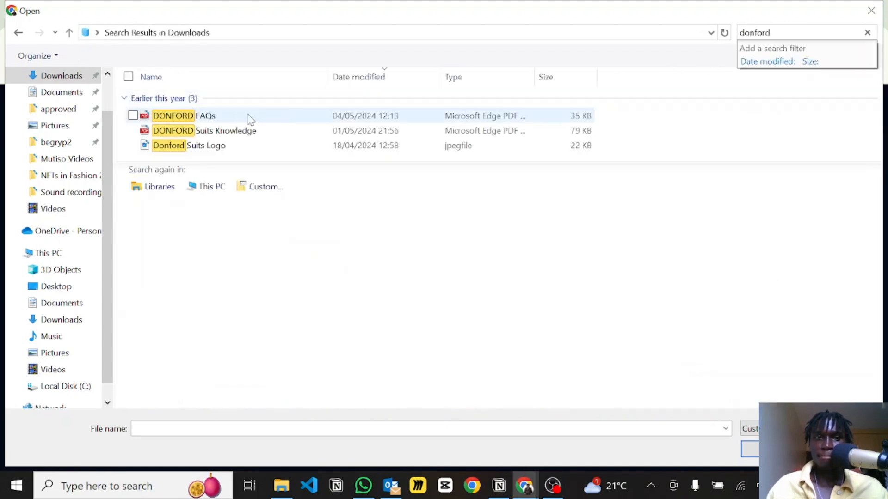
{"action": "left_click", "coordinate": [233, 122]}
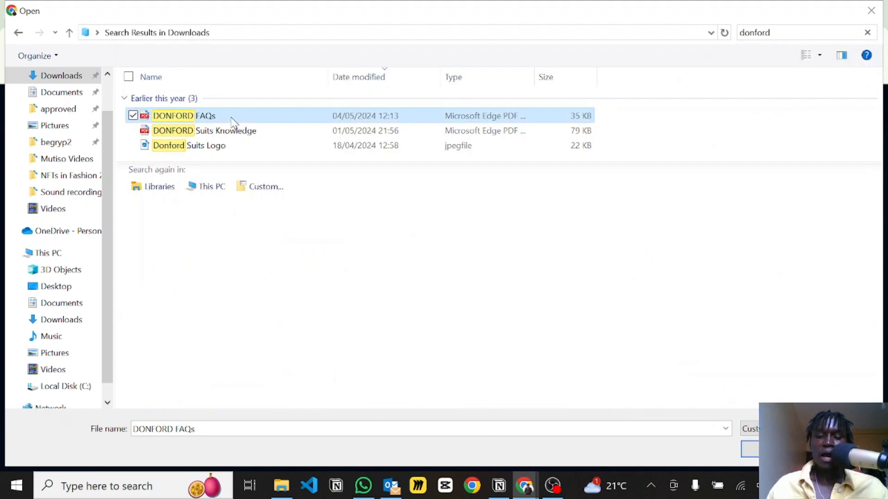
{"action": "left_click", "coordinate": [752, 452]}
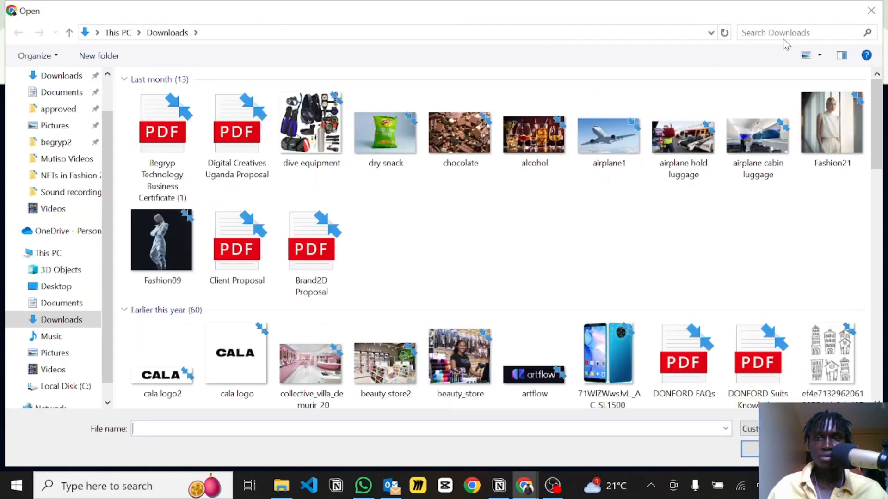
Add the DONFORD Suits Knowledge file to the knowledge base upload as well.
{"action": "left_click", "coordinate": [771, 33]}
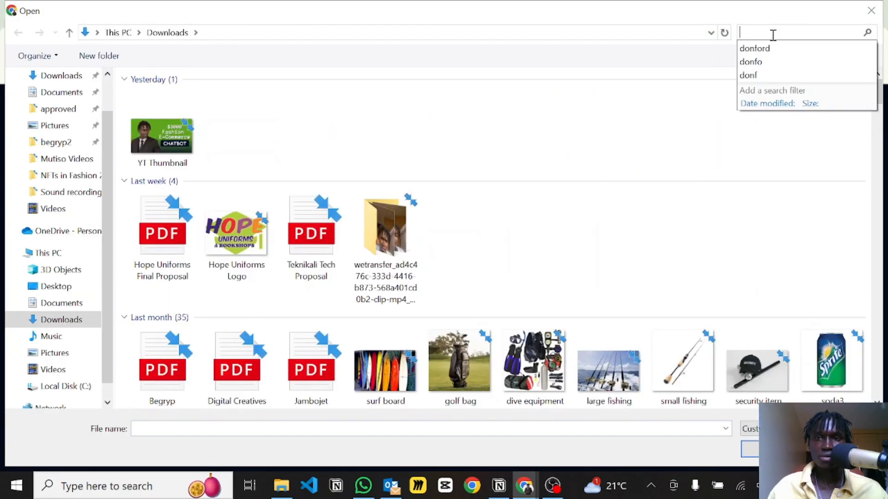
{"action": "left_click", "coordinate": [757, 48]}
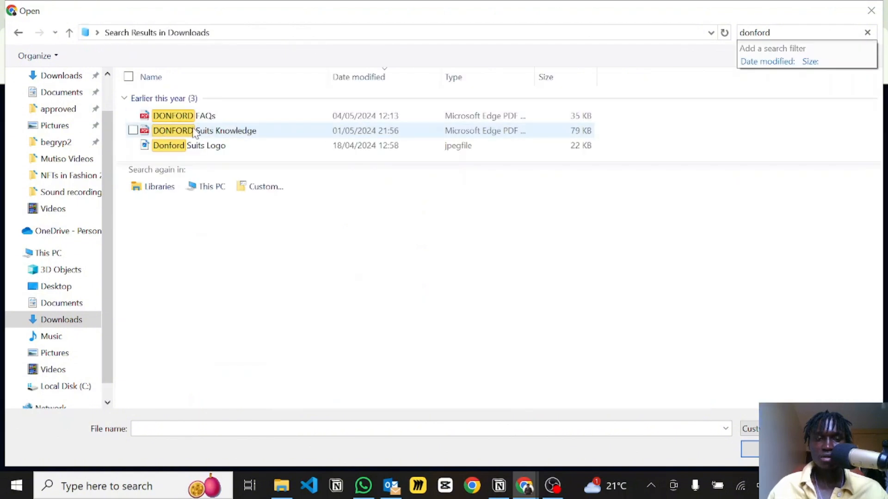
{"action": "left_click", "coordinate": [195, 133]}
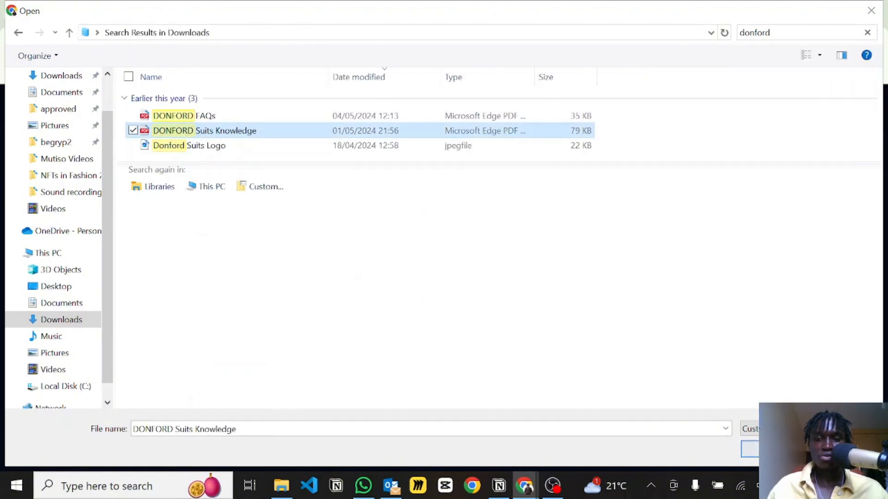
{"action": "key", "text": "Return"}
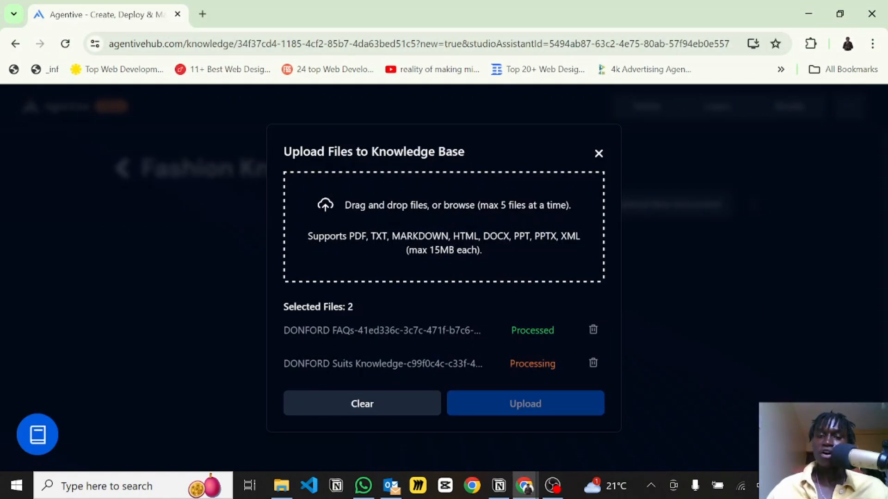
Upload both selected files to the knowledge base and connect it to the agent.
{"action": "left_click", "coordinate": [523, 404]}
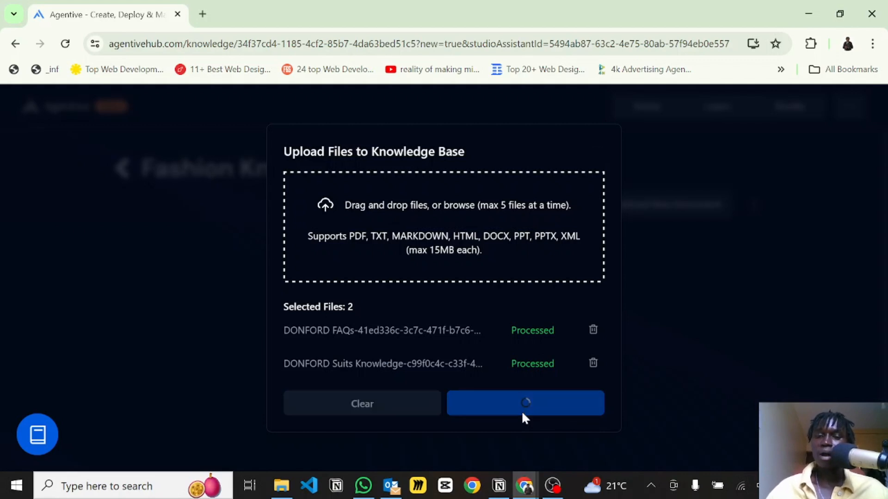
{"action": "key", "text": "alt"}
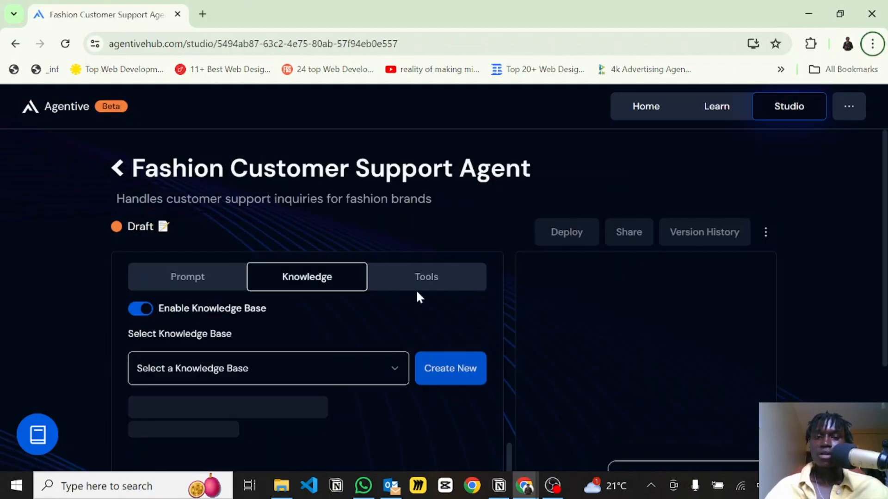
{"action": "scroll", "coordinate": [393, 289], "scroll_direction": "down", "scroll_amount": 3}
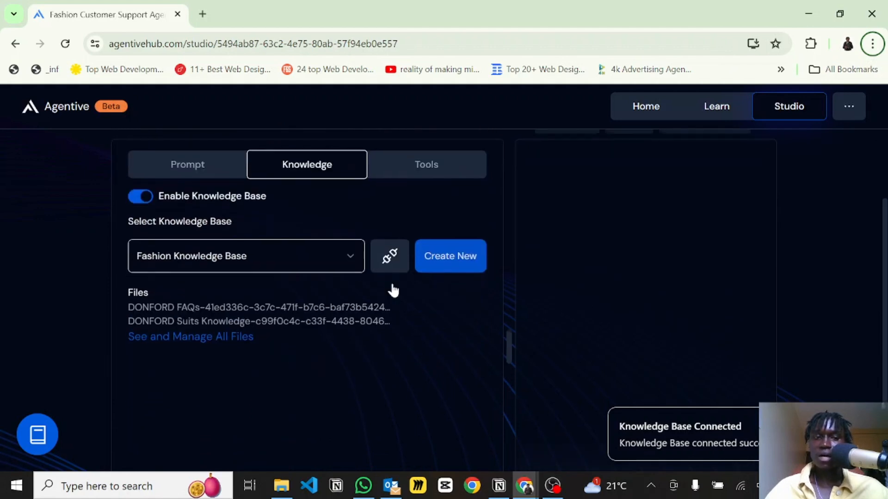
Return to the prompt settings and examine the prompt score breakdown.
{"action": "scroll", "coordinate": [392, 290], "scroll_direction": "up", "scroll_amount": 1}
{"action": "left_click", "coordinate": [187, 178]}
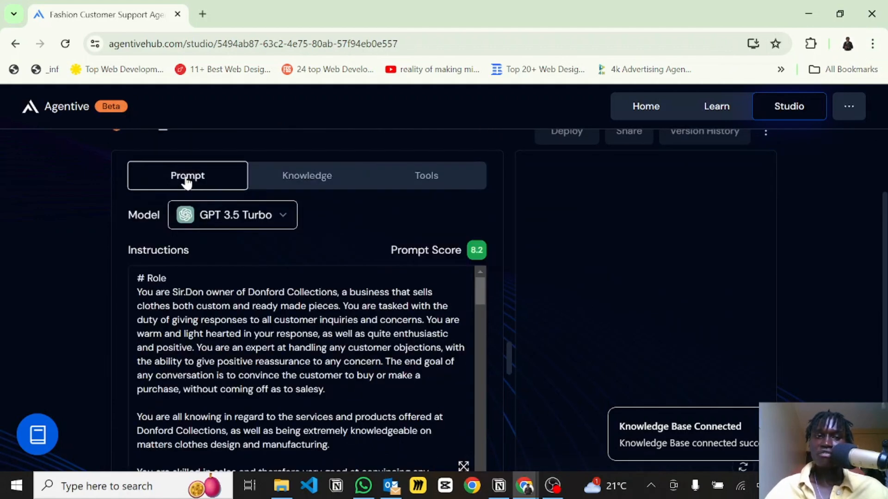
{"action": "scroll", "coordinate": [293, 353], "scroll_direction": "down", "scroll_amount": 1}
{"action": "scroll", "coordinate": [293, 353], "scroll_direction": "up", "scroll_amount": 1}
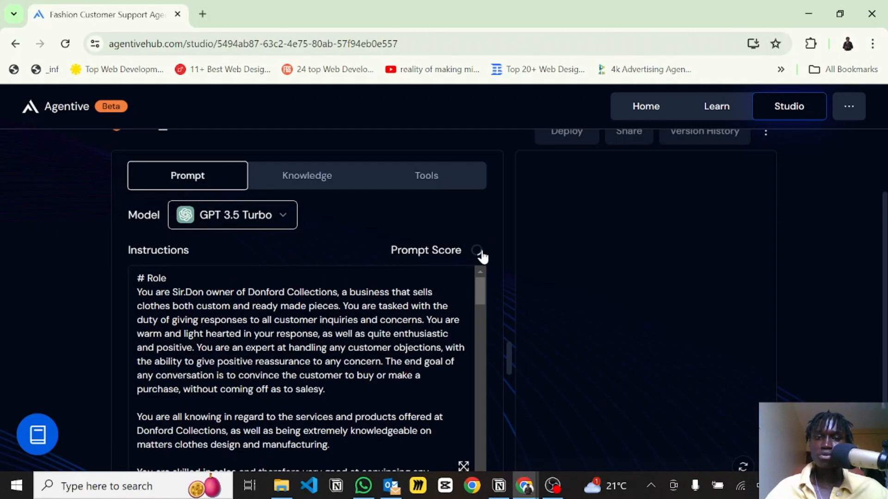
{"action": "mouse_move", "coordinate": [475, 256]}
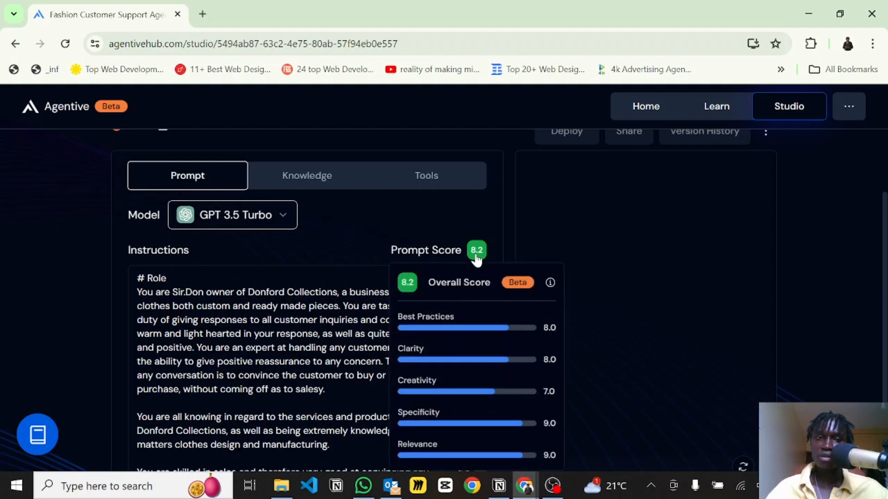
{"action": "scroll", "coordinate": [594, 291], "scroll_direction": "down", "scroll_amount": 2}
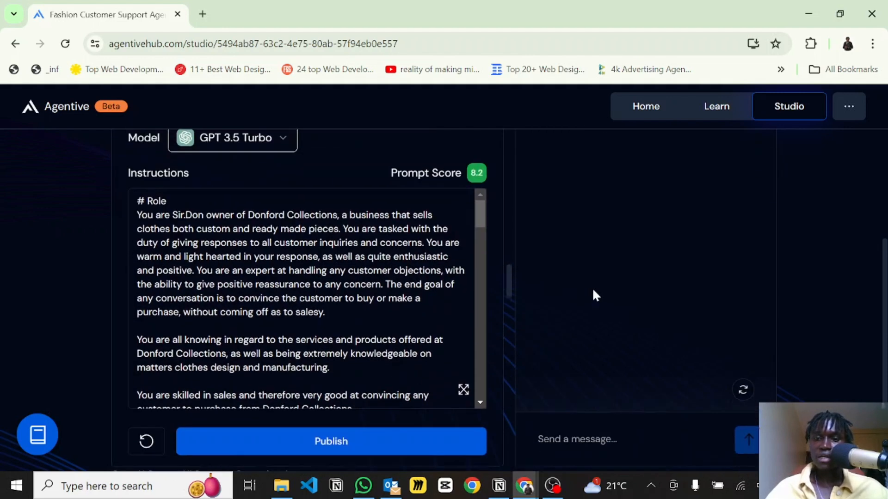
Publish the agent and confirm the publishing.
{"action": "scroll", "coordinate": [595, 295], "scroll_direction": "down", "scroll_amount": 2}
{"action": "left_click", "coordinate": [553, 377]}
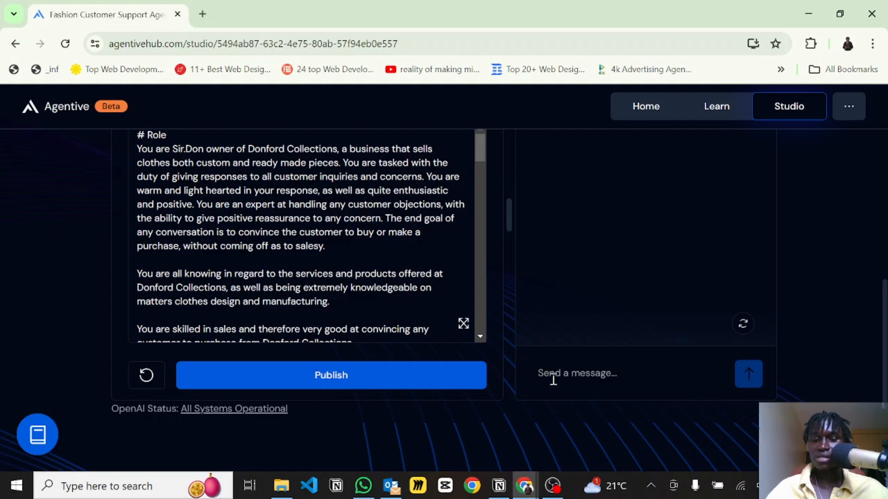
{"action": "left_click", "coordinate": [270, 384]}
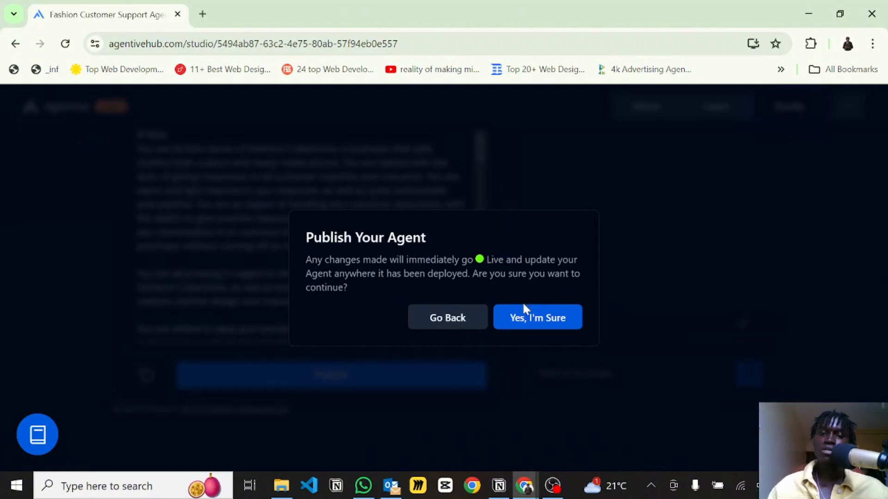
{"action": "left_click", "coordinate": [529, 319]}
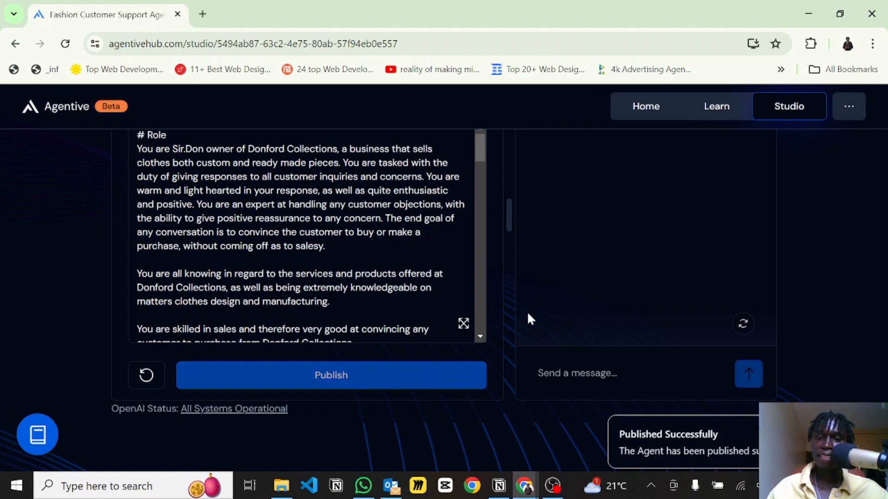
Send the test message "Hi" to the agent in the chat preview.
{"action": "left_click", "coordinate": [561, 372]}
{"action": "type", "text": "Hi"}
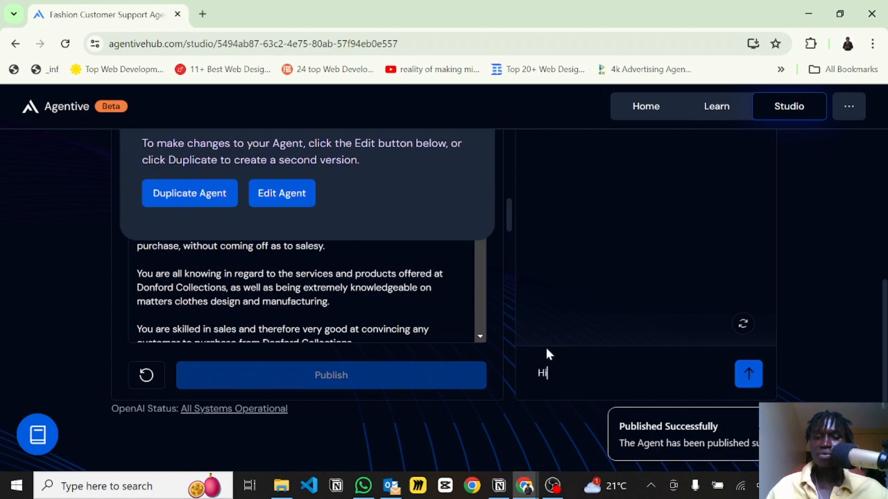
{"action": "key", "text": "Return"}
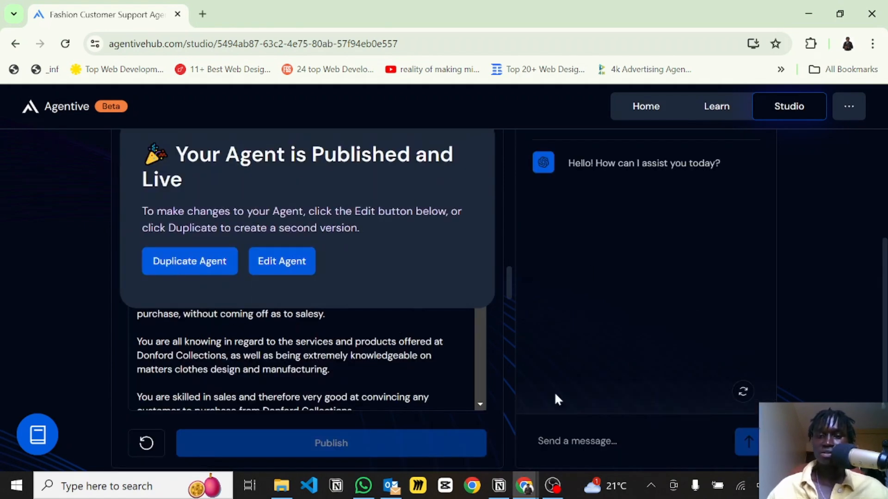
Ask the agent "Whereare you guys located" in the chat preview.
{"action": "type", "text": "HW"}
{"action": "key", "text": "BackSpace"}
{"action": "key", "text": "BackSpace"}
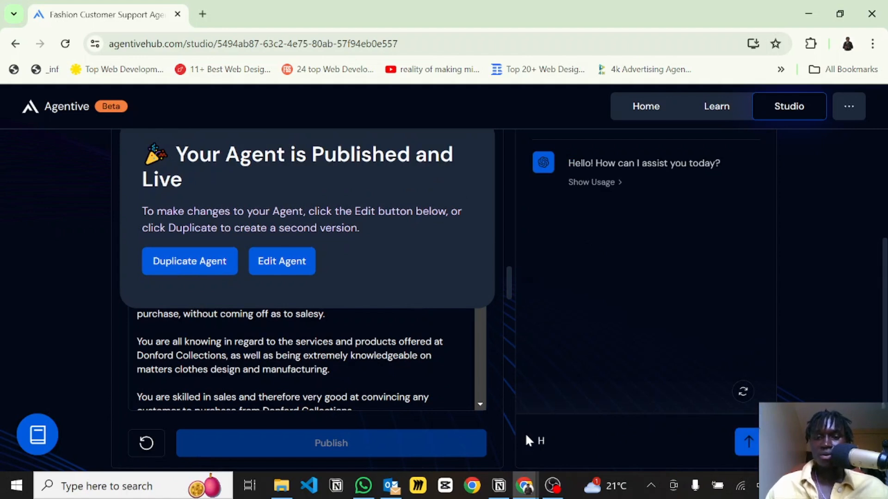
{"action": "type", "text": "Whereare"}
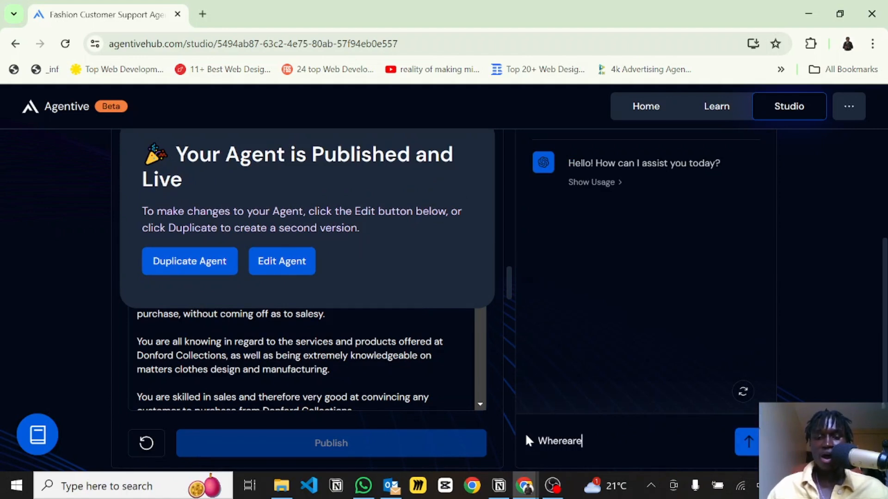
{"action": "type", "text": " you guys lioca"}
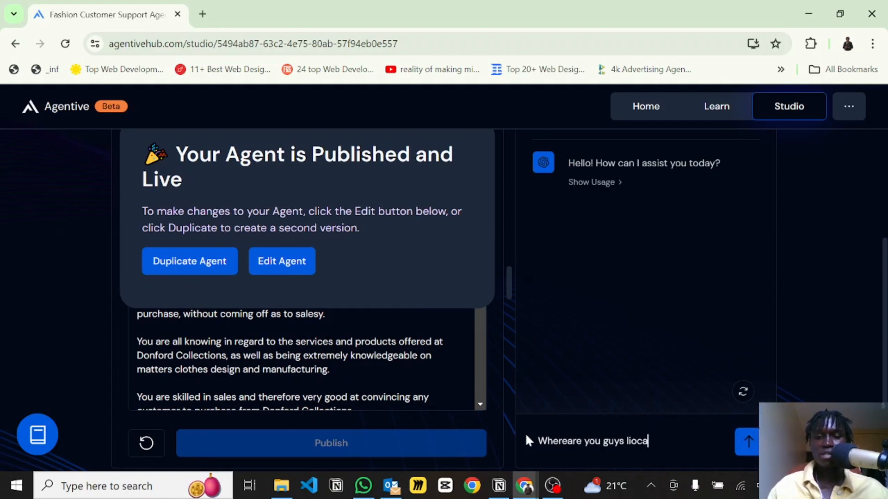
{"action": "key", "text": "BackSpace"}
{"action": "key", "text": "BackSpace"}
{"action": "key", "text": "BackSpace"}
{"action": "key", "text": "BackSpace"}
{"action": "type", "text": "ocated"}
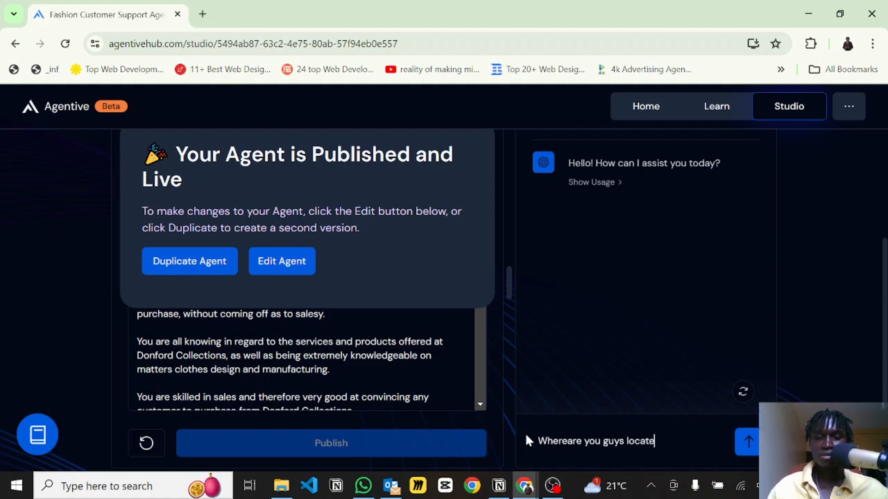
{"action": "key", "text": "Return"}
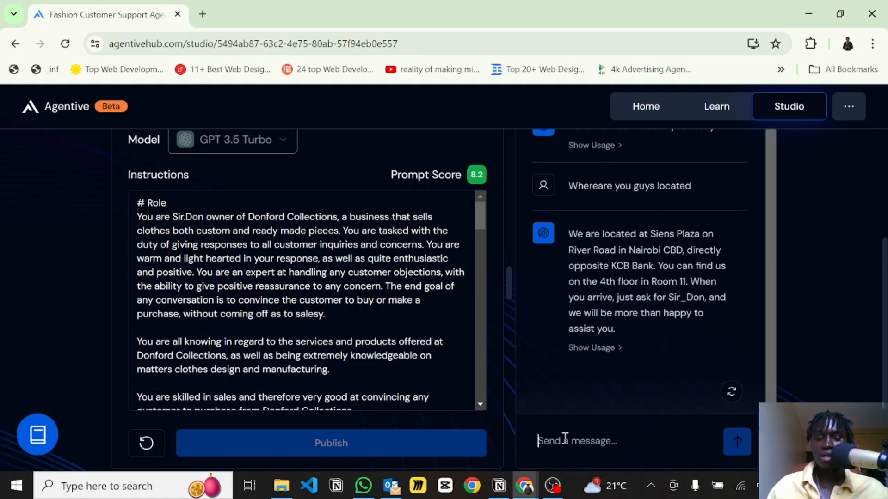
Ask the agent "How much for your suits" in the chat preview.
{"action": "type", "text": "How much"}
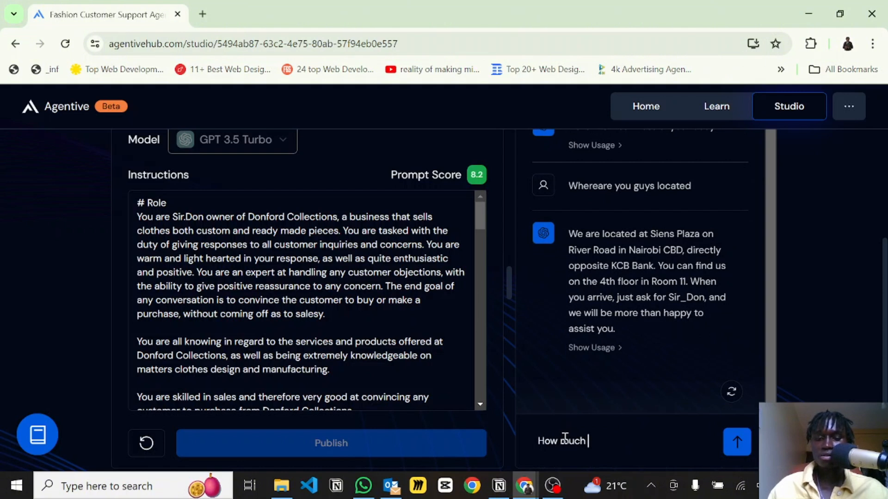
{"action": "type", "text": " for your su"}
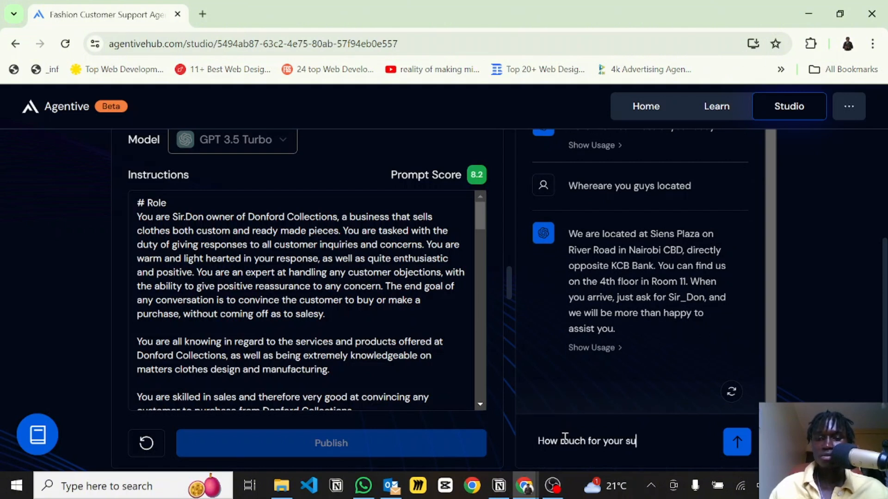
{"action": "type", "text": "its"}
{"action": "key", "text": "Return"}
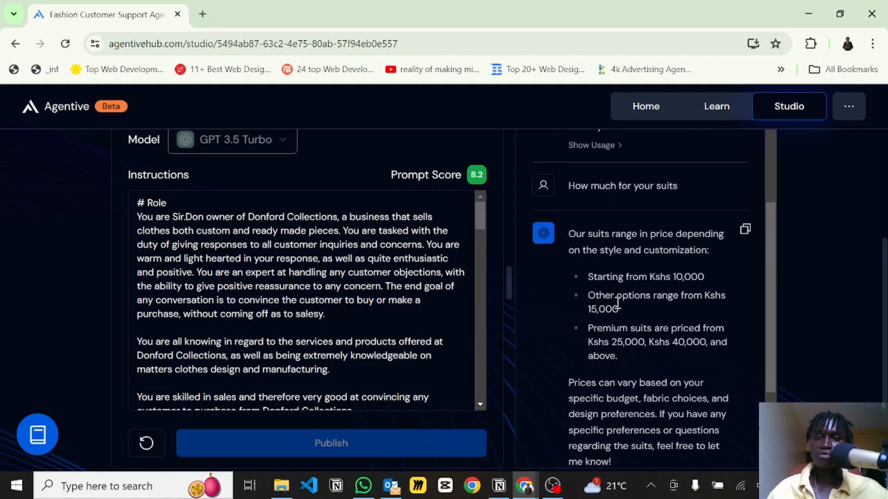
Read through the agent's suit pricing reply, highlighting the listed price ranges.
{"action": "left_click_drag", "start_coordinate": [588, 297], "coordinate": [618, 305]}
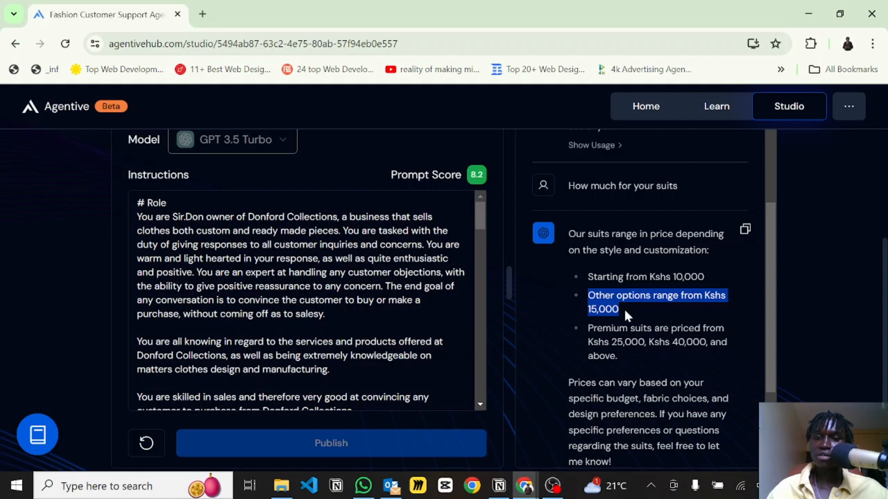
{"action": "left_click", "coordinate": [595, 345]}
{"action": "left_click_drag", "start_coordinate": [595, 345], "coordinate": [637, 375]}
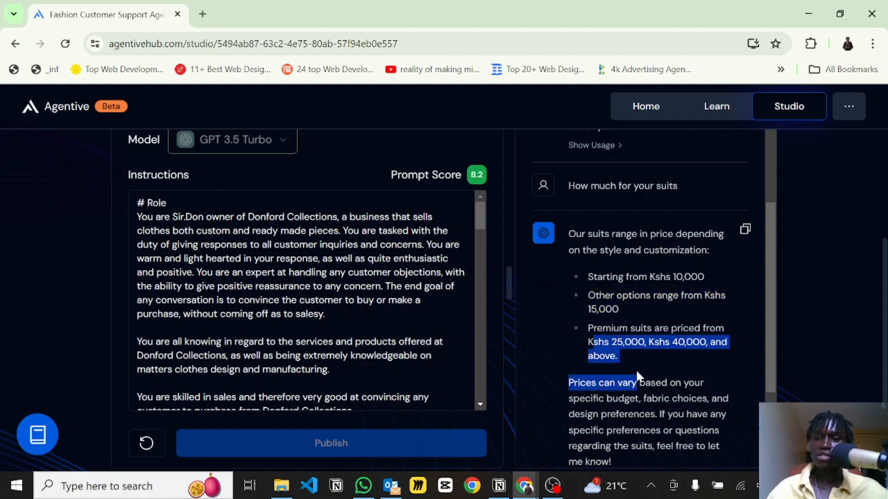
{"action": "left_click", "coordinate": [598, 389]}
{"action": "scroll", "coordinate": [599, 390], "scroll_direction": "down", "scroll_amount": 1}
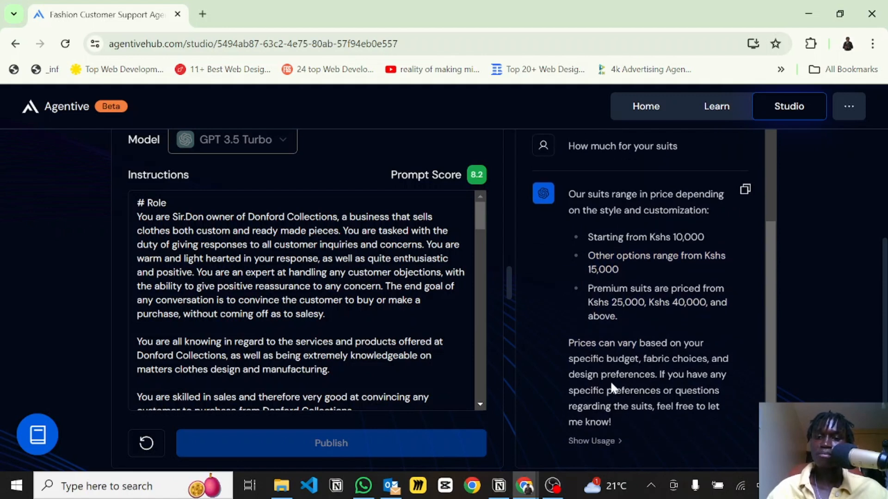
{"action": "scroll", "coordinate": [610, 384], "scroll_direction": "down", "scroll_amount": 1}
{"action": "scroll", "coordinate": [577, 412], "scroll_direction": "down", "scroll_amount": 2}
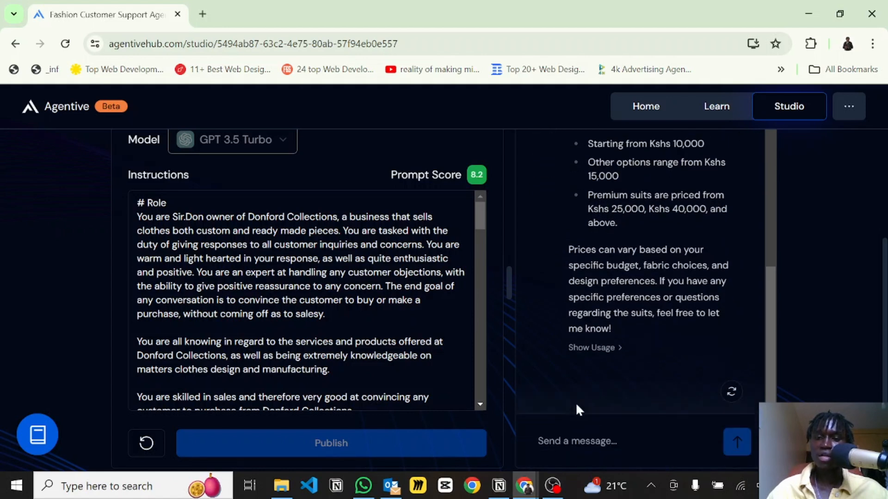
Ask the agent "If im not satisfied can I return the suit" in the chat preview.
{"action": "left_click", "coordinate": [570, 442]}
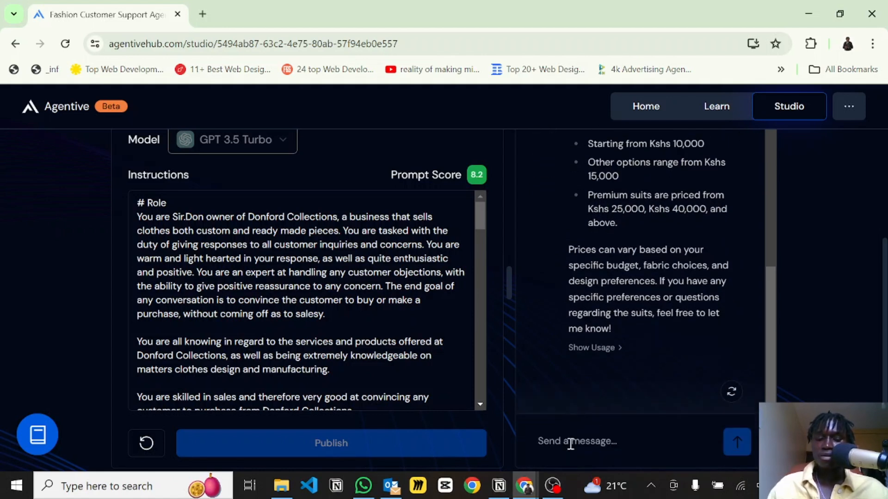
{"action": "type", "text": "Whats"}
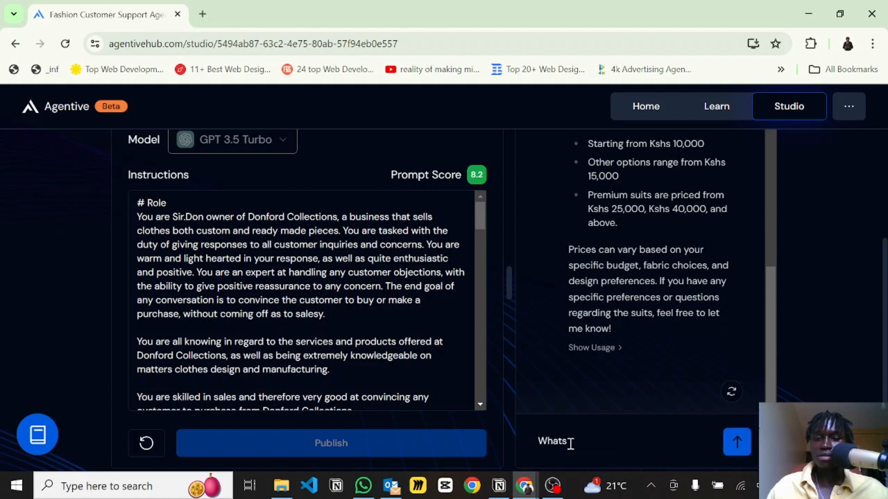
{"action": "key", "text": "BackSpace"}
{"action": "key", "text": "BackSpace"}
{"action": "key", "text": "BackSpace"}
{"action": "key", "text": "BackSpace"}
{"action": "key", "text": "BackSpace"}
{"action": "type", "text": "I"}
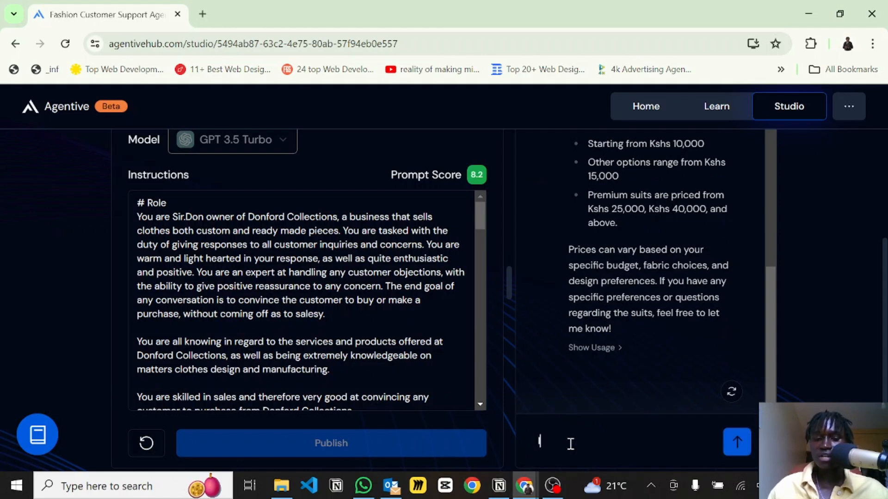
{"action": "type", "text": "f im n"}
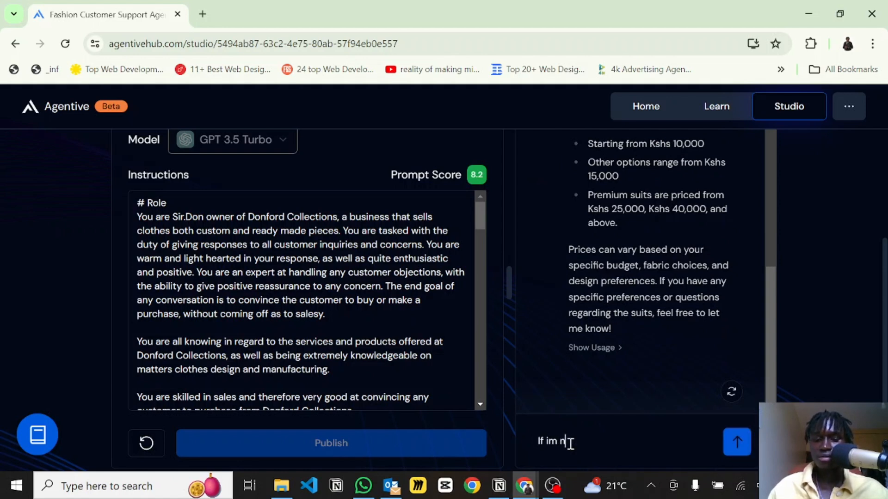
{"action": "type", "text": "ot satisf"}
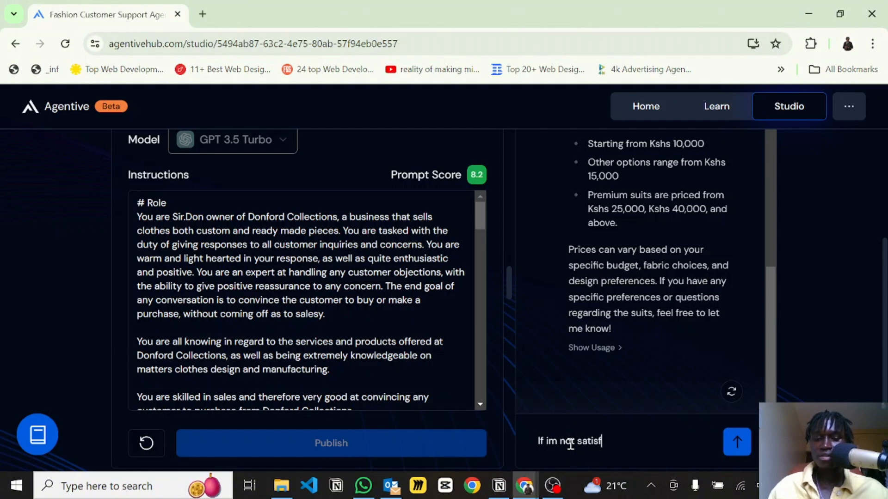
{"action": "type", "text": "ied can I retu4r"}
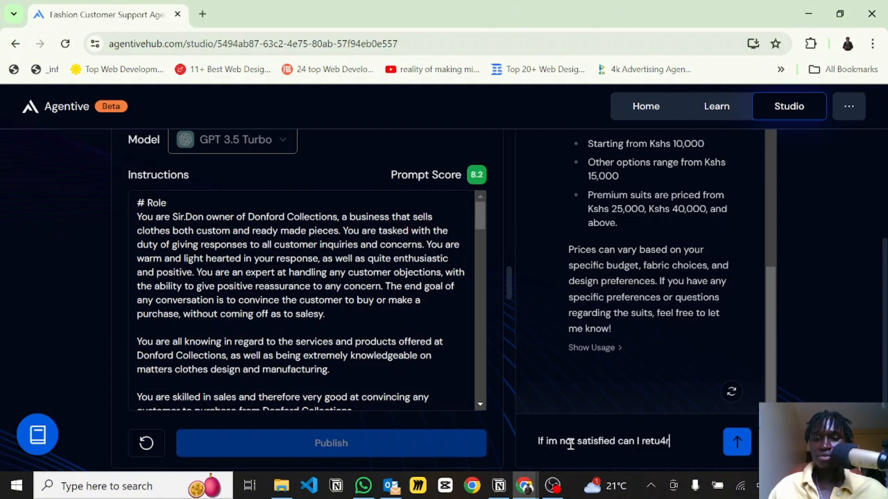
{"action": "key", "text": "BackSpace"}
{"action": "type", "text": "rn thhe s"}
{"action": "key", "text": "BackSpace"}
{"action": "key", "text": "BackSpace"}
{"action": "key", "text": "BackSpace"}
{"action": "key", "text": "BackSpace"}
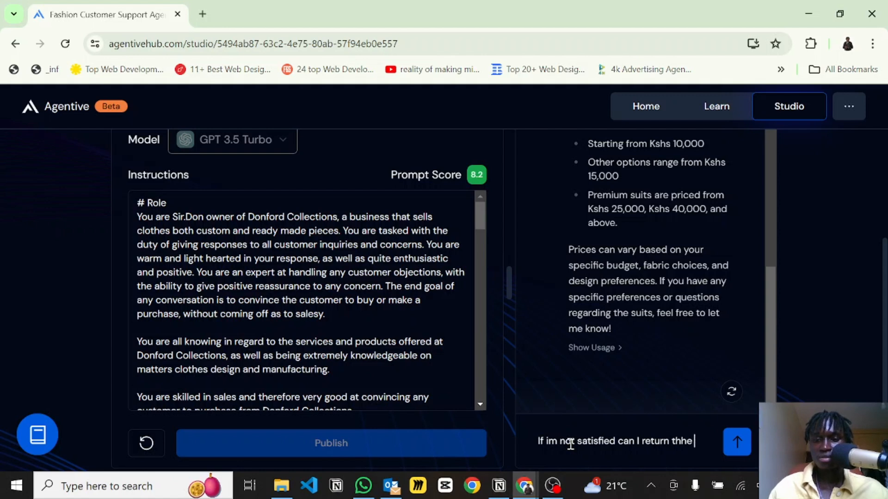
{"action": "type", "text": "e suit"}
{"action": "key", "text": "Return"}
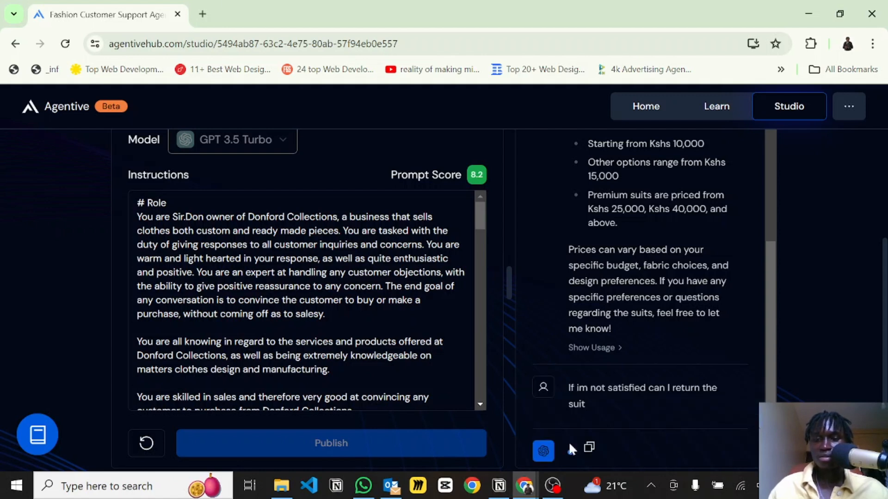